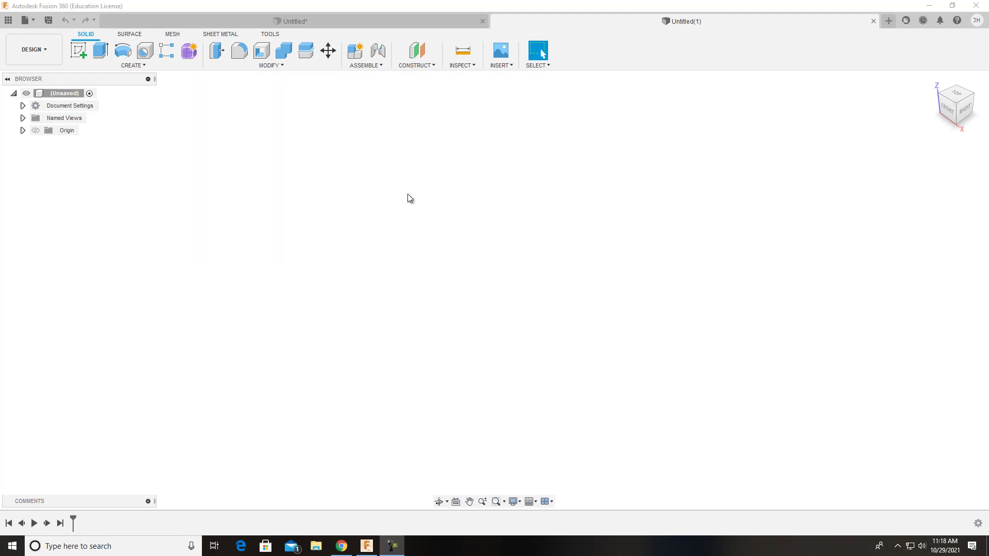
# Create a form and start a T-spline cylinder on the XY origin plane
pyautogui.click(190, 52)
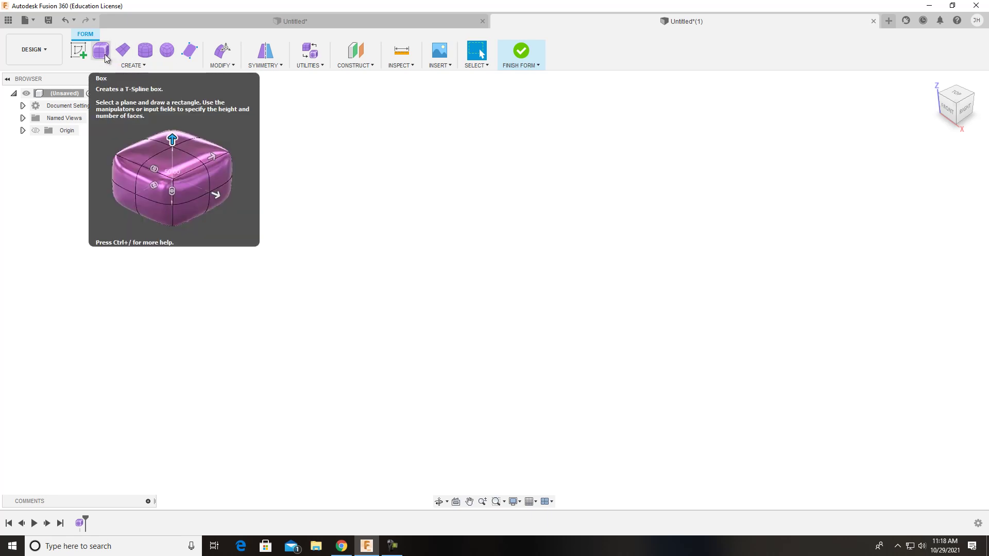
pyautogui.click(144, 52)
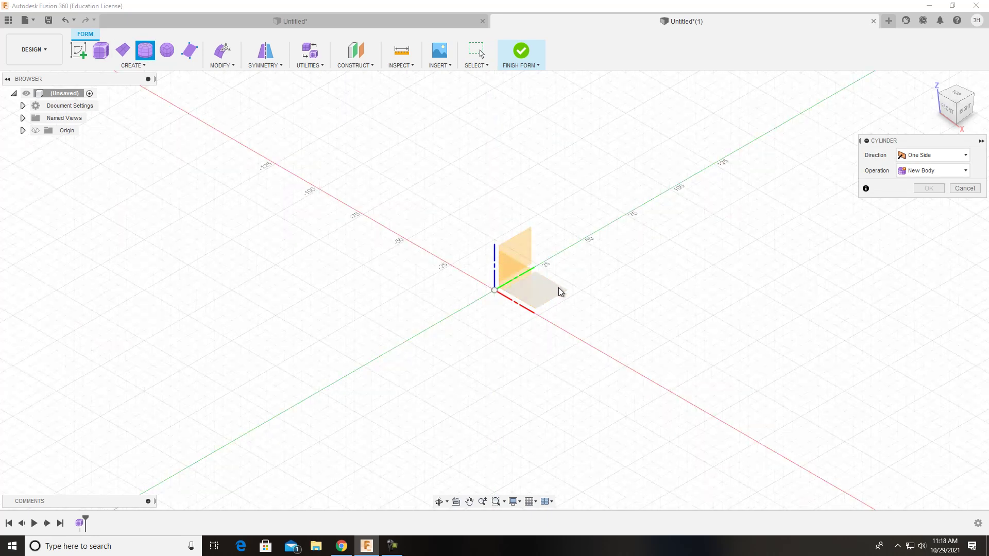
pyautogui.click(560, 291)
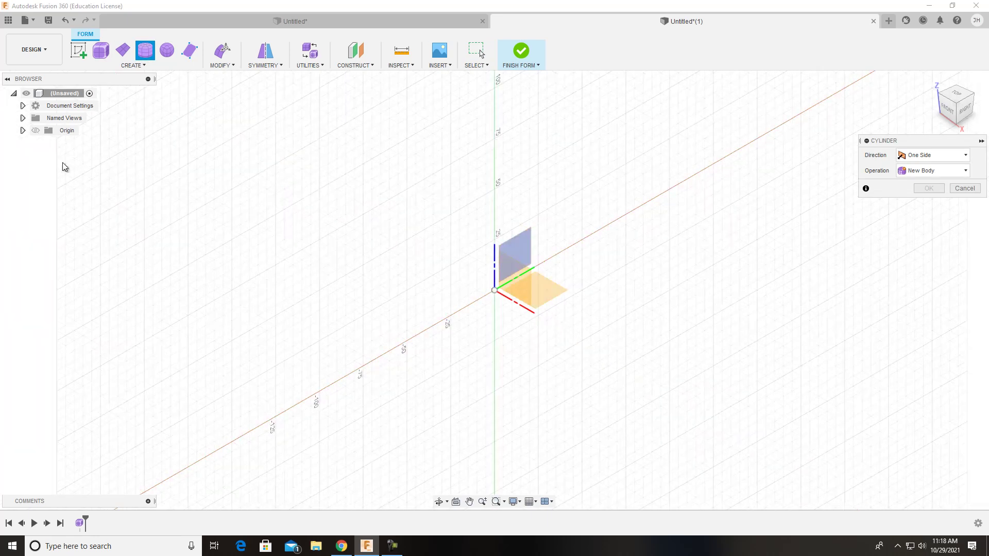
pyautogui.click(23, 130)
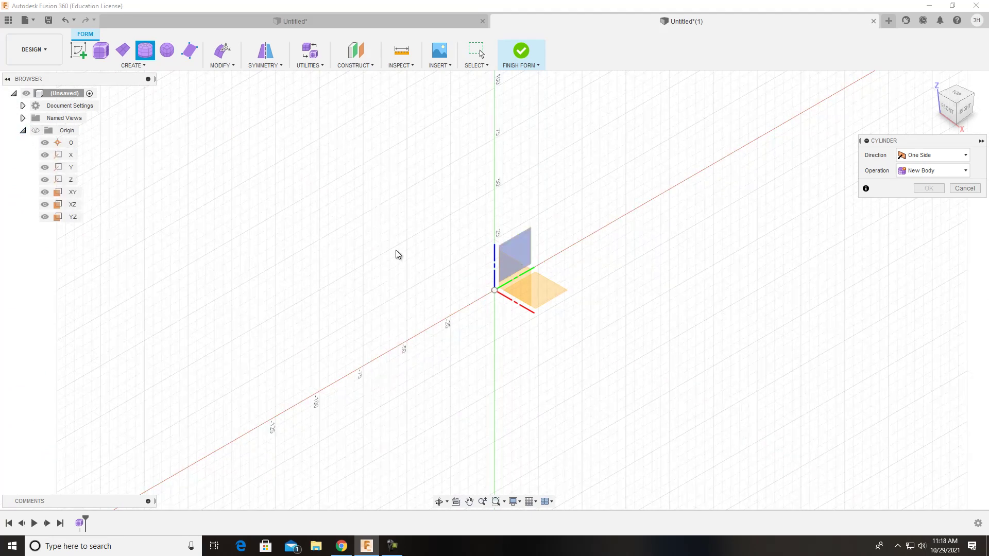
pyautogui.click(69, 192)
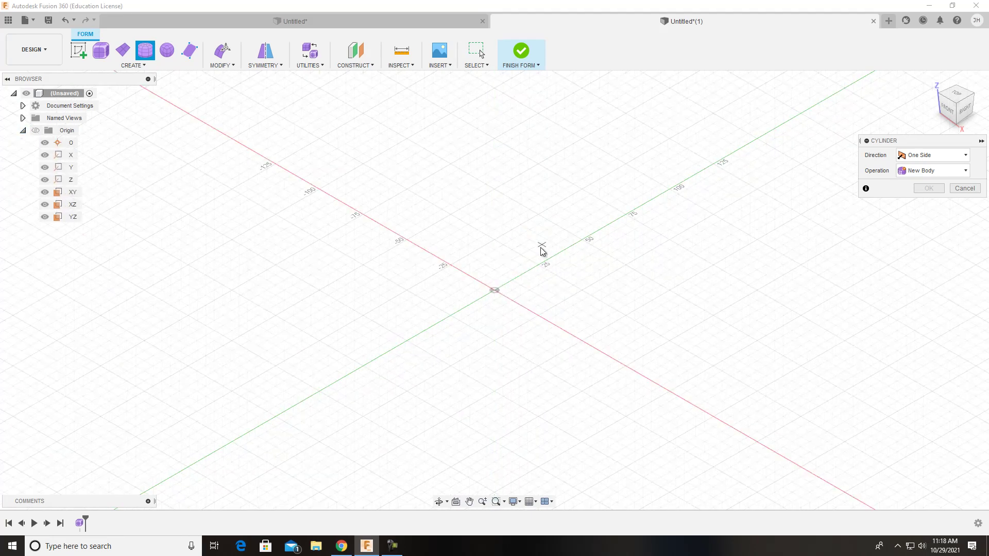
# Place the cylinder's base circle centred on the origin, entering a diameter of 50 mm
pyautogui.click(496, 290)
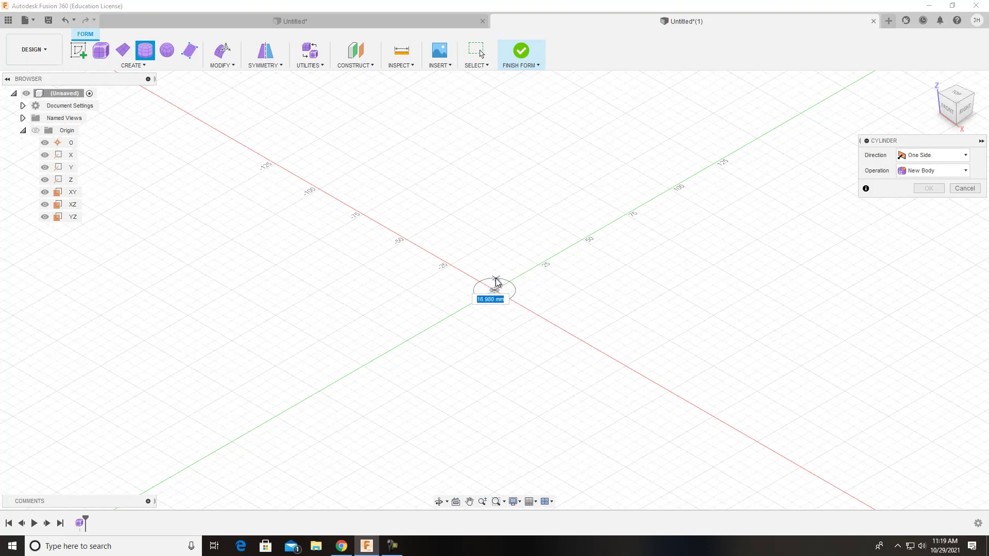
pyautogui.scroll(3, 499, 282)
pyautogui.scroll(2, 500, 283)
pyautogui.scroll(2, 502, 282)
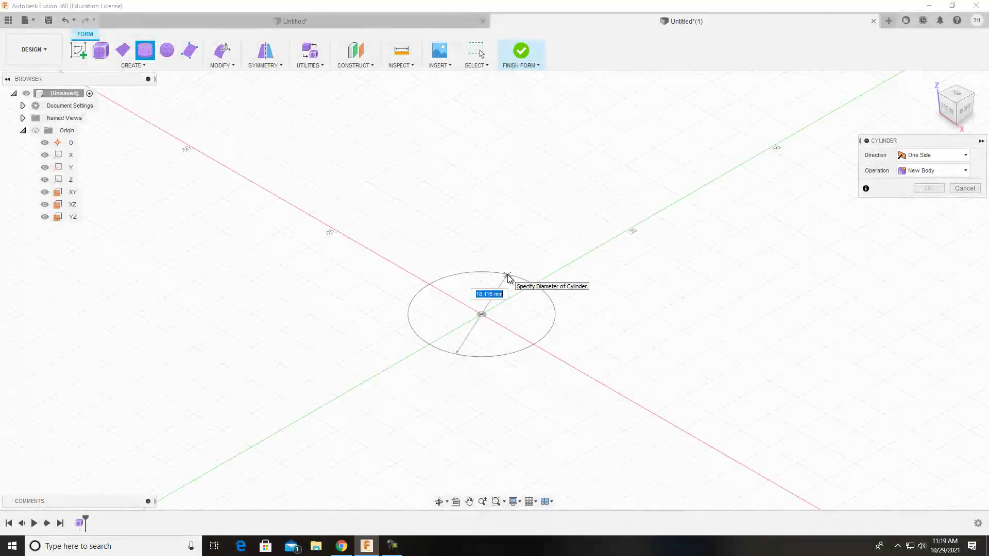
pyautogui.write('50')
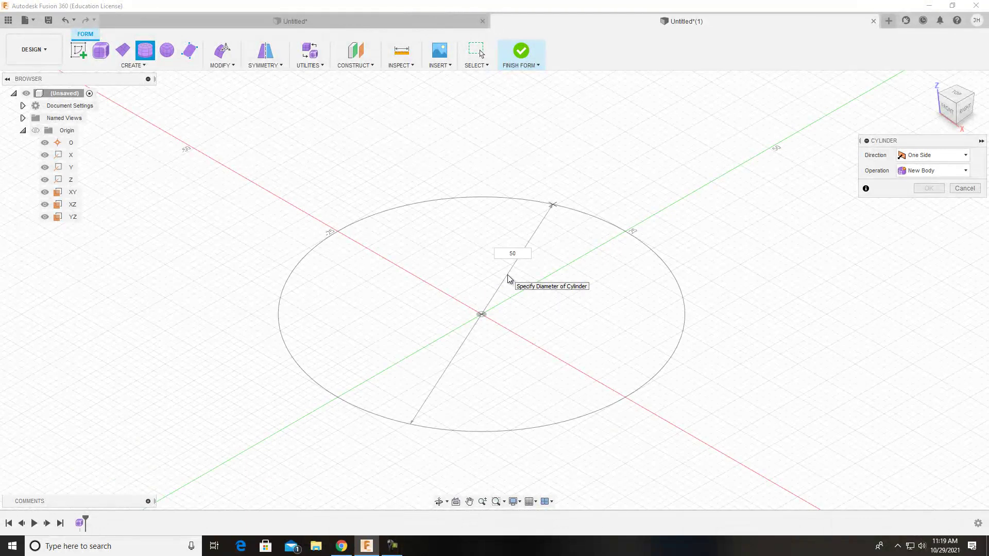
pyautogui.press('Tab')
pyautogui.click(549, 261)
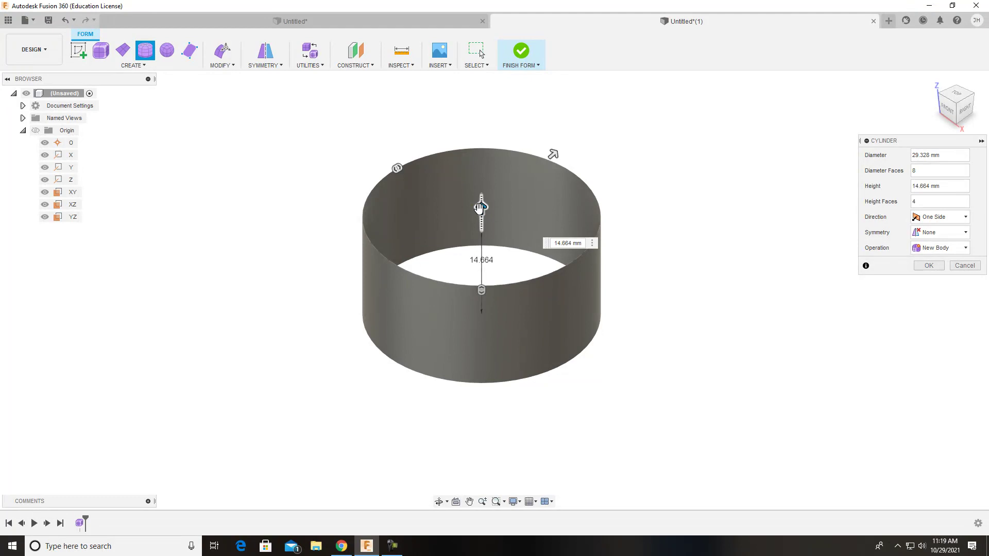
# Set the cylinder's diameter to 50 mm and its height to 150 mm, and create it
pyautogui.click(916, 156)
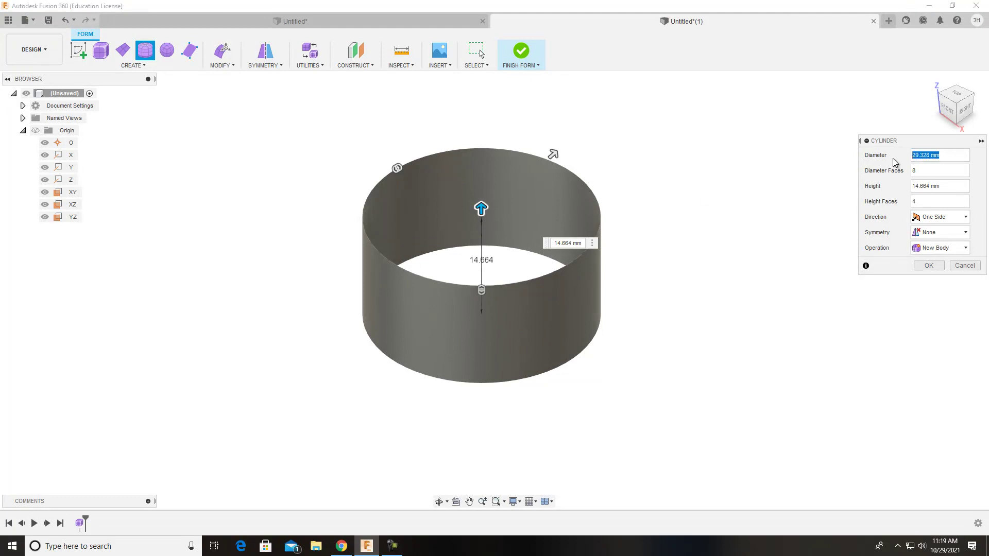
pyautogui.write('50')
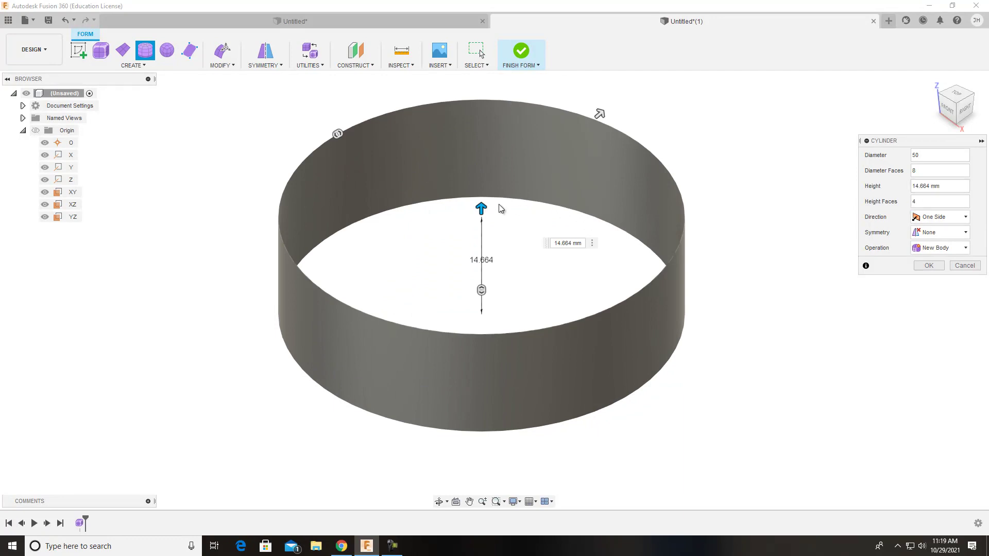
pyautogui.click(945, 186)
pyautogui.write('150')
pyautogui.press('Return')
# Edit the form by pushing one edge on the upper part of the wall inward about 10.3 mm and scaling it by about 0.43
pyautogui.scroll(2, 814, 292)
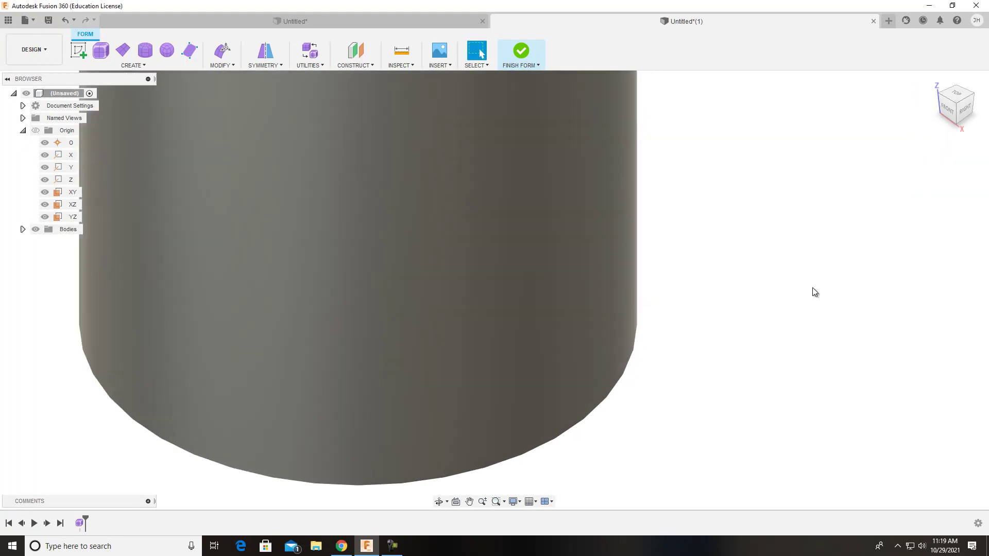
pyautogui.scroll(-5, 813, 290)
pyautogui.moveTo(812, 254); pyautogui.dragTo(632, 325, button='middle')
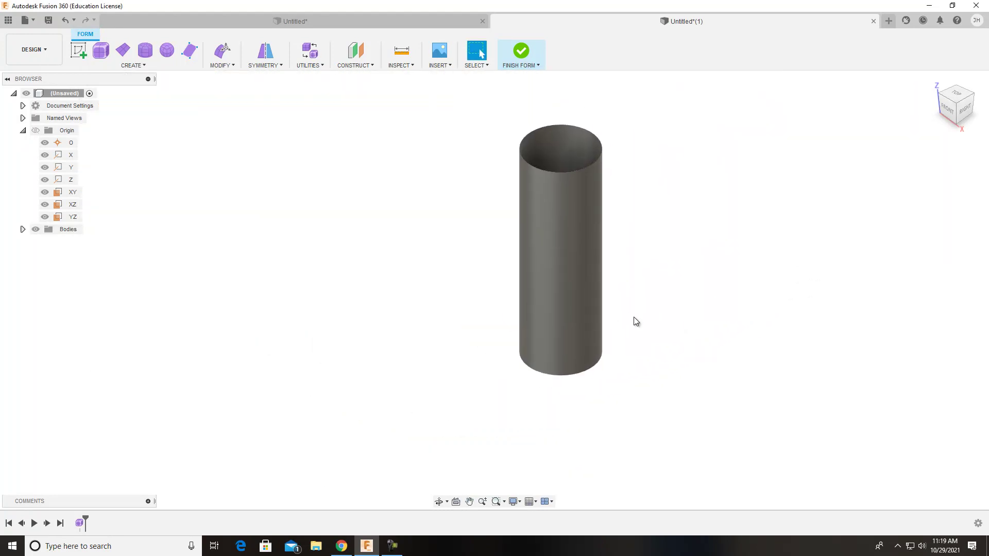
pyautogui.moveTo(963, 113)
pyautogui.mouseDown()
pyautogui.moveTo(885, 144)
pyautogui.moveTo(857, 126)
pyautogui.mouseUp()
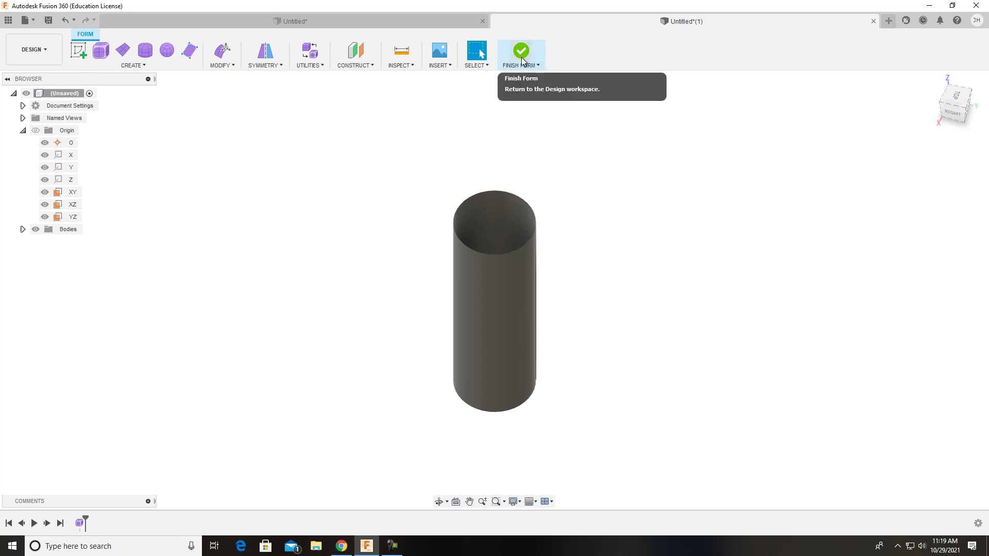
pyautogui.moveTo(953, 115); pyautogui.dragTo(919, 101)
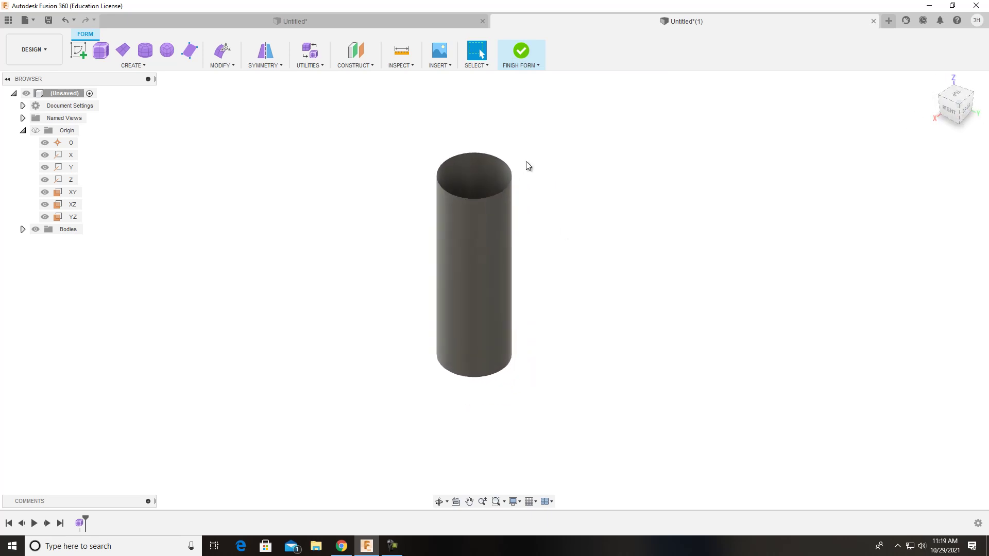
pyautogui.scroll(3, 484, 157)
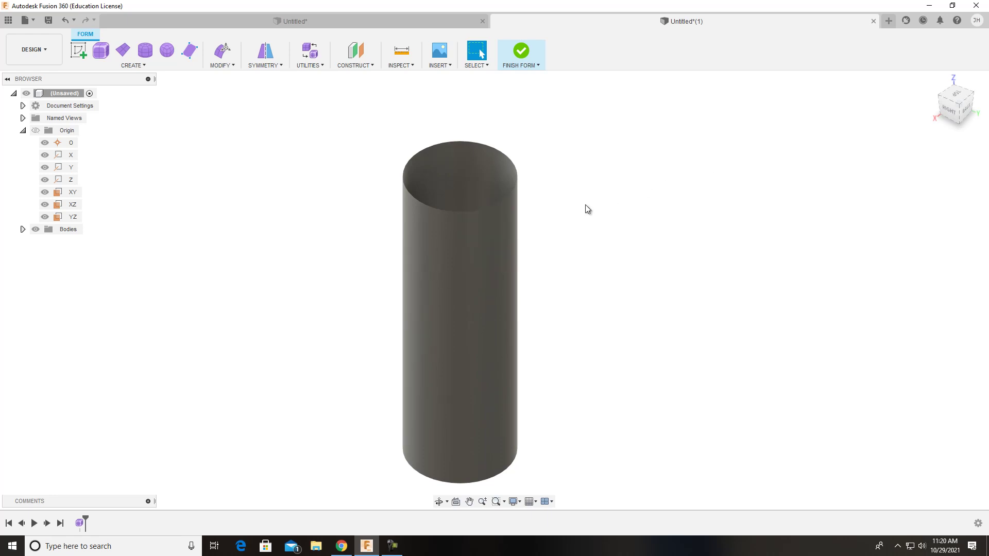
pyautogui.click(449, 279)
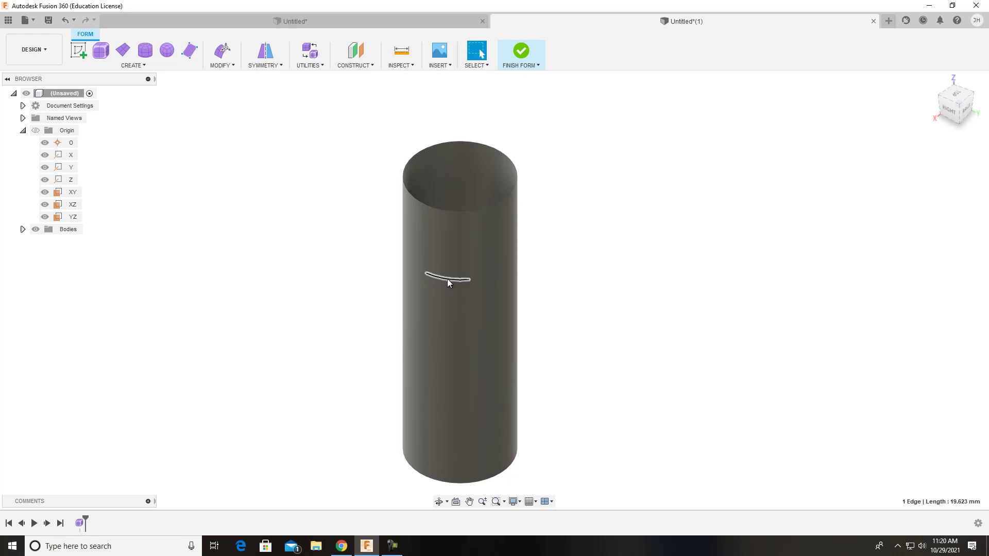
pyautogui.rightClick(448, 282)
pyautogui.click(481, 265)
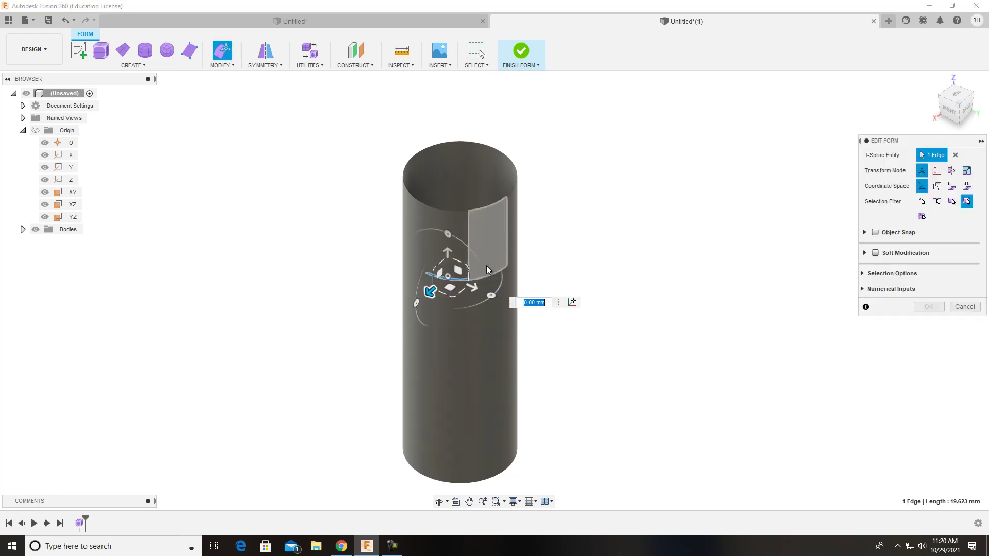
pyautogui.moveTo(440, 289); pyautogui.dragTo(448, 287)
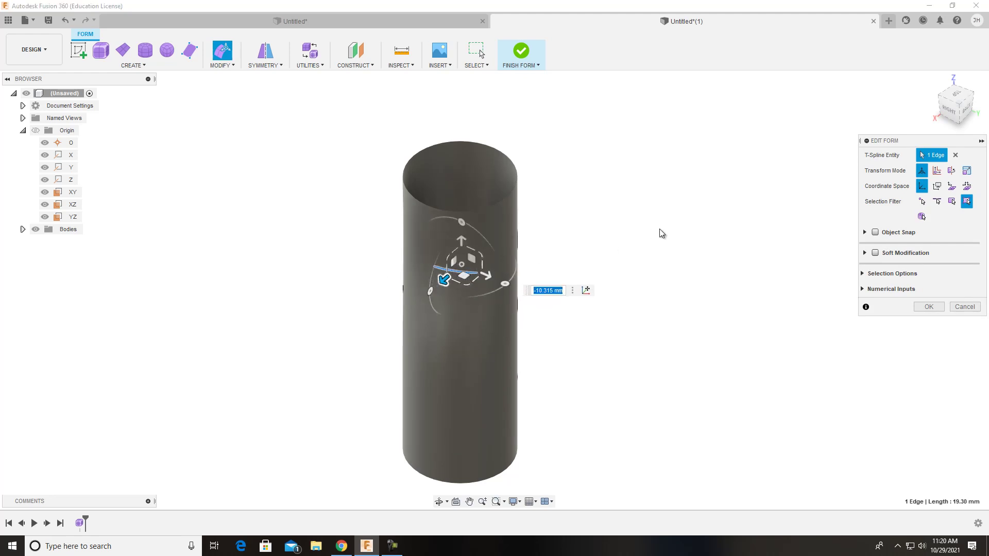
pyautogui.keyDown('shift'); pyautogui.moveTo(640, 238); pyautogui.dragTo(525, 238, button='middle'); pyautogui.keyUp('shift')
pyautogui.moveTo(381, 260); pyautogui.dragTo(394, 261)
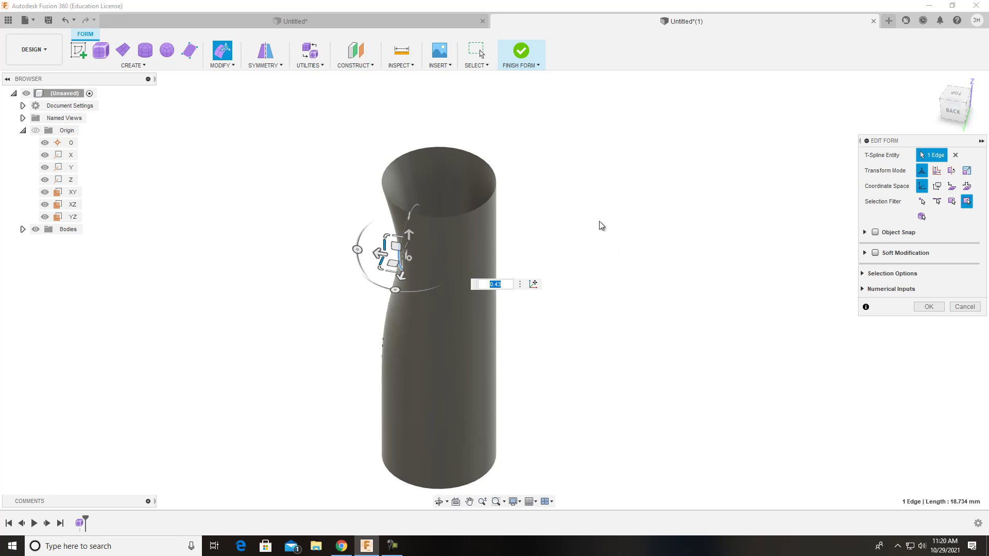
pyautogui.click(599, 259)
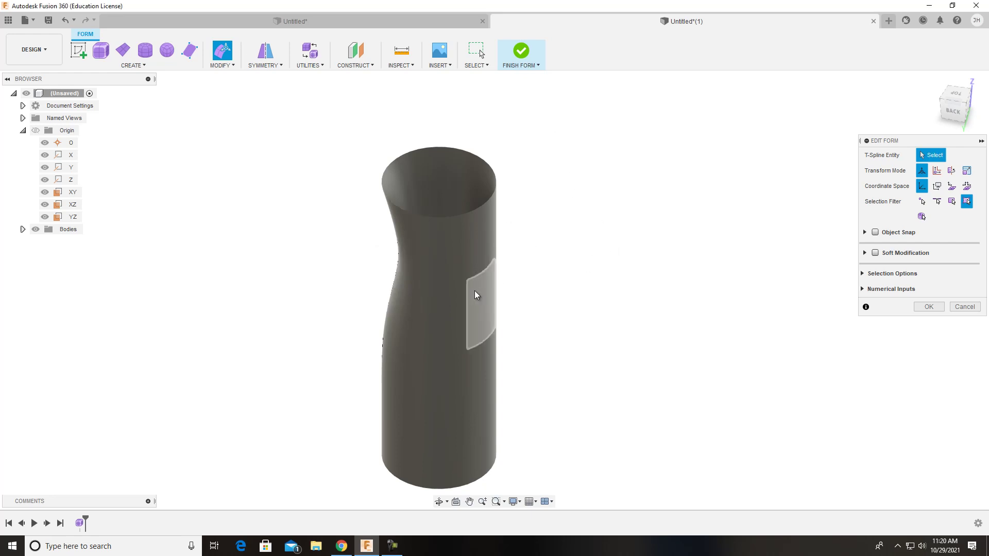
# Select four adjacent faces around mid-height on the back wall and move them together to reshape the cylinder
pyautogui.click(448, 375)
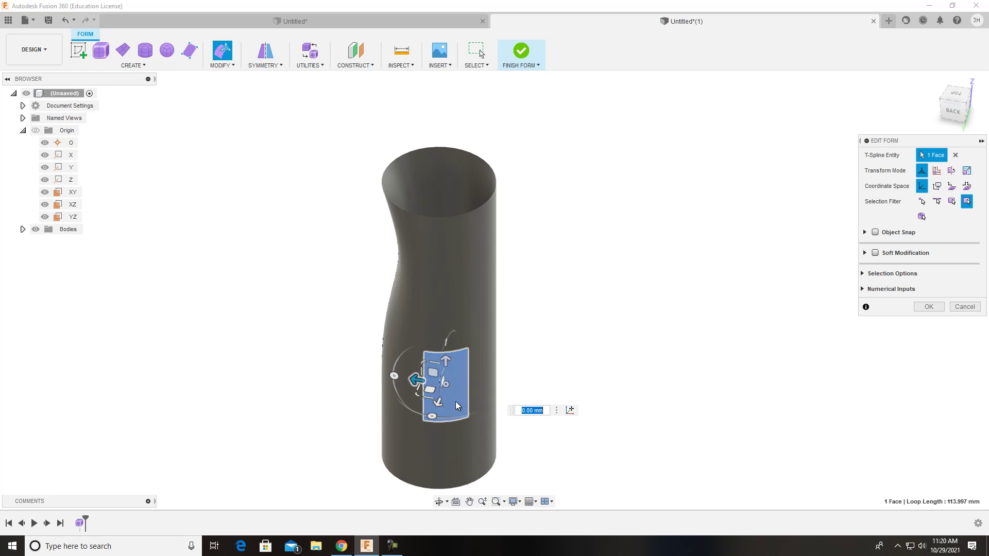
pyautogui.keyDown('shift'); pyautogui.click(475, 381); pyautogui.keyUp('shift')
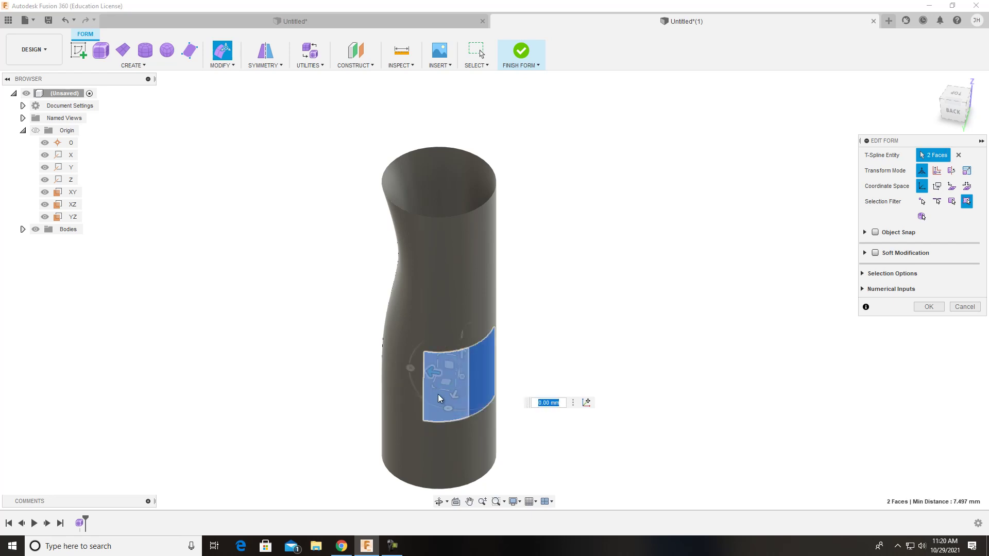
pyautogui.keyDown('shift'); pyautogui.click(475, 314); pyautogui.keyUp('shift')
pyautogui.keyDown('shift'); pyautogui.click(456, 325); pyautogui.keyUp('shift')
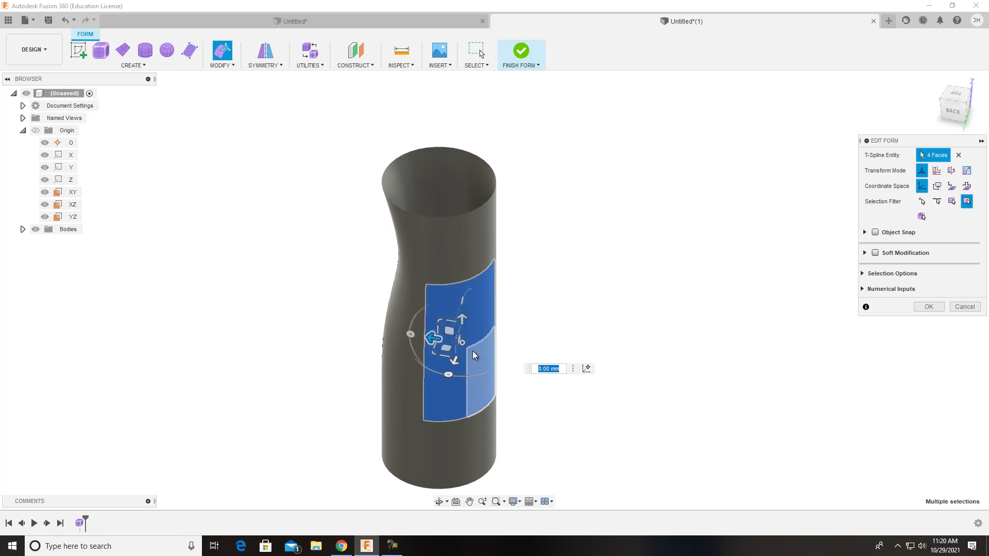
pyautogui.keyDown('shift'); pyautogui.moveTo(558, 316); pyautogui.dragTo(620, 289, button='middle'); pyautogui.keyUp('shift')
pyautogui.moveTo(503, 323); pyautogui.dragTo(378, 330)
pyautogui.keyDown('shift'); pyautogui.moveTo(662, 280); pyautogui.dragTo(512, 274, button='middle'); pyautogui.keyUp('shift')
pyautogui.click(559, 243)
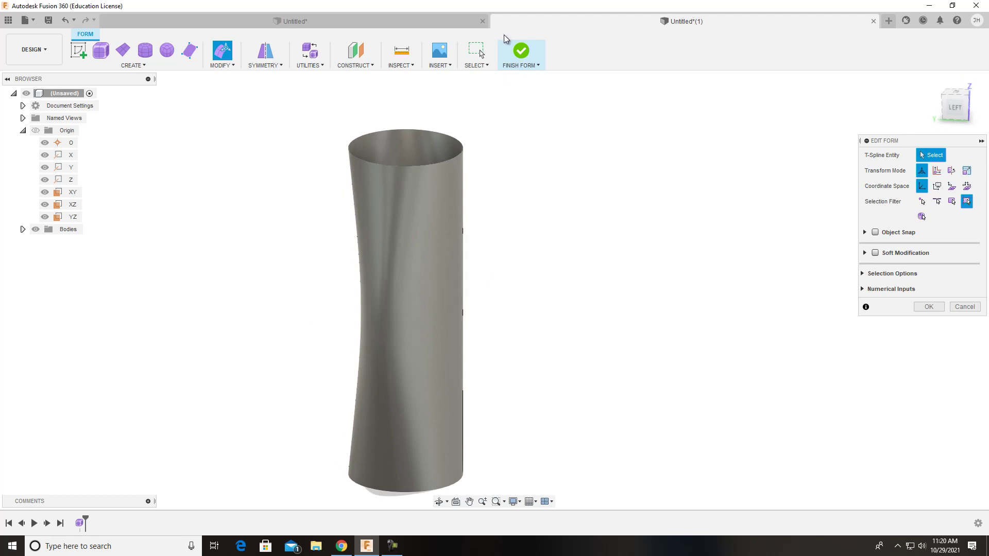
# Move a single vertex at mid-height on the cylinder's left side inward along the Y axis
pyautogui.click(438, 327)
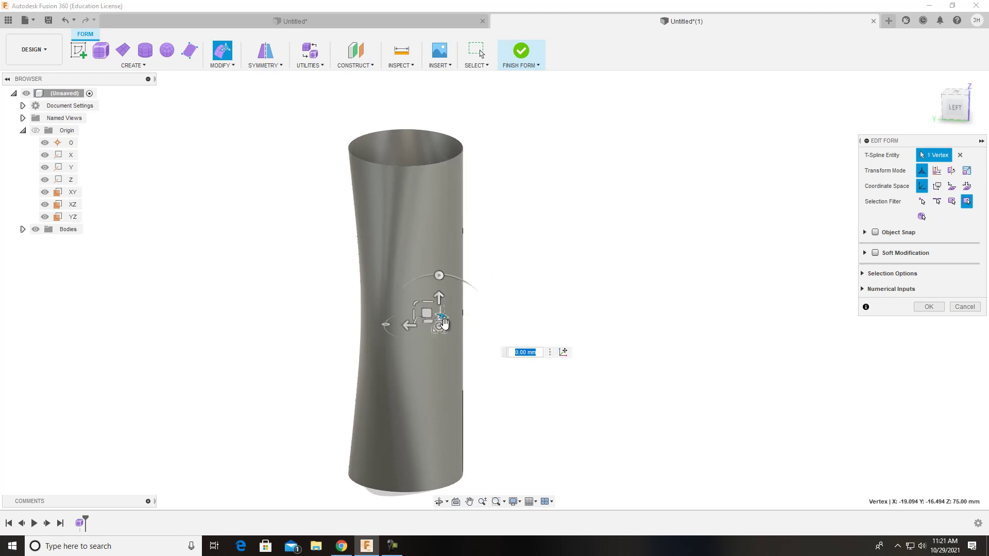
pyautogui.moveTo(412, 326); pyautogui.dragTo(374, 323)
pyautogui.moveTo(536, 306)
pyautogui.keyDown('shift'); pyautogui.mouseDown(button='middle')
pyautogui.moveTo(567, 289)
pyautogui.moveTo(549, 314)
pyautogui.mouseUp(button='middle'); pyautogui.keyUp('shift')
pyautogui.keyDown('shift'); pyautogui.moveTo(634, 295); pyautogui.dragTo(562, 273, button='middle'); pyautogui.keyUp('shift')
pyautogui.click(446, 391)
pyautogui.click(490, 366)
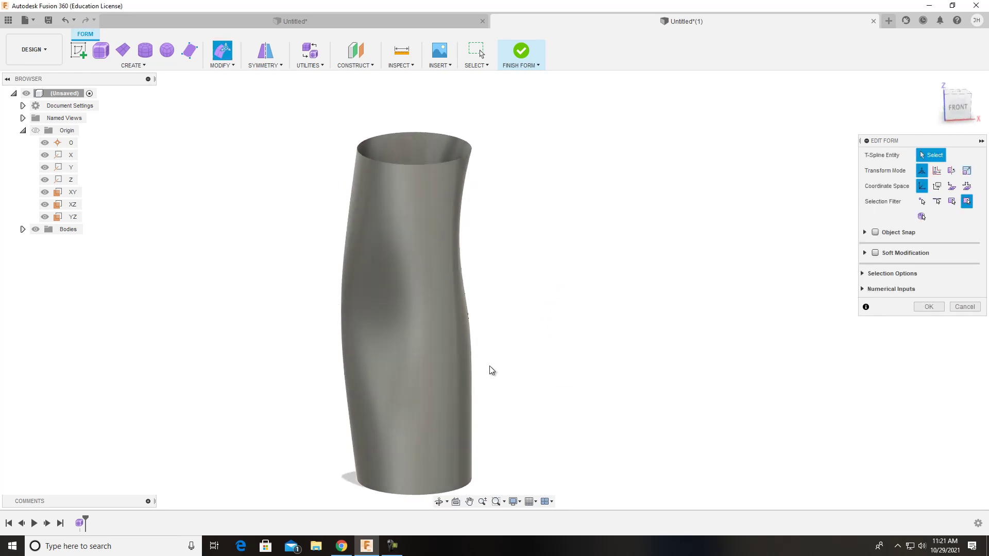
# Adjust one edge on the lower front wall with the uniform scale manipulator and clear the selection
pyautogui.click(437, 412)
pyautogui.moveTo(441, 412); pyautogui.dragTo(396, 379)
pyautogui.moveTo(592, 352)
pyautogui.keyDown('shift'); pyautogui.mouseDown(button='middle')
pyautogui.moveTo(651, 317)
pyautogui.moveTo(702, 327)
pyautogui.moveTo(707, 361)
pyautogui.moveTo(540, 358)
pyautogui.moveTo(549, 366)
pyautogui.moveTo(596, 360)
pyautogui.mouseUp(button='middle'); pyautogui.keyUp('shift')
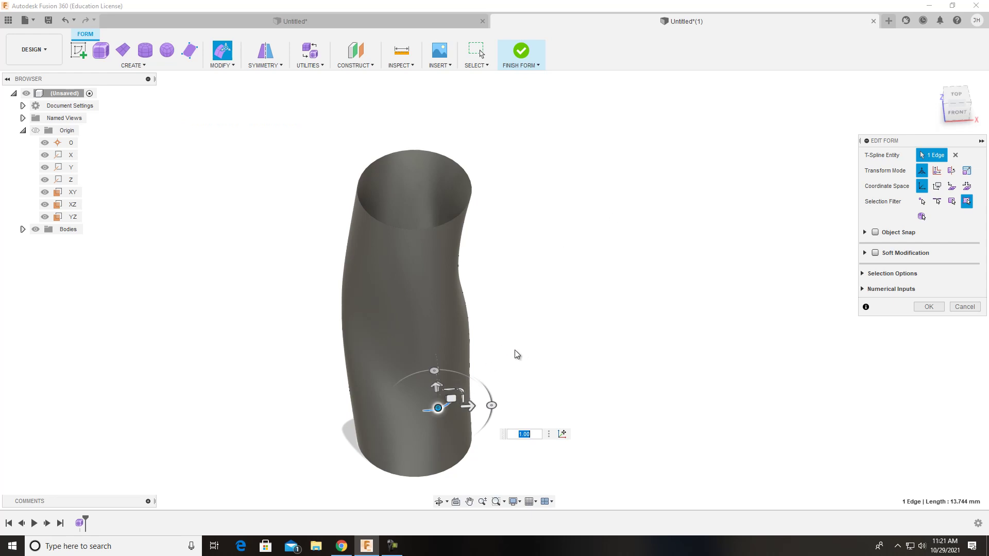
pyautogui.click(528, 284)
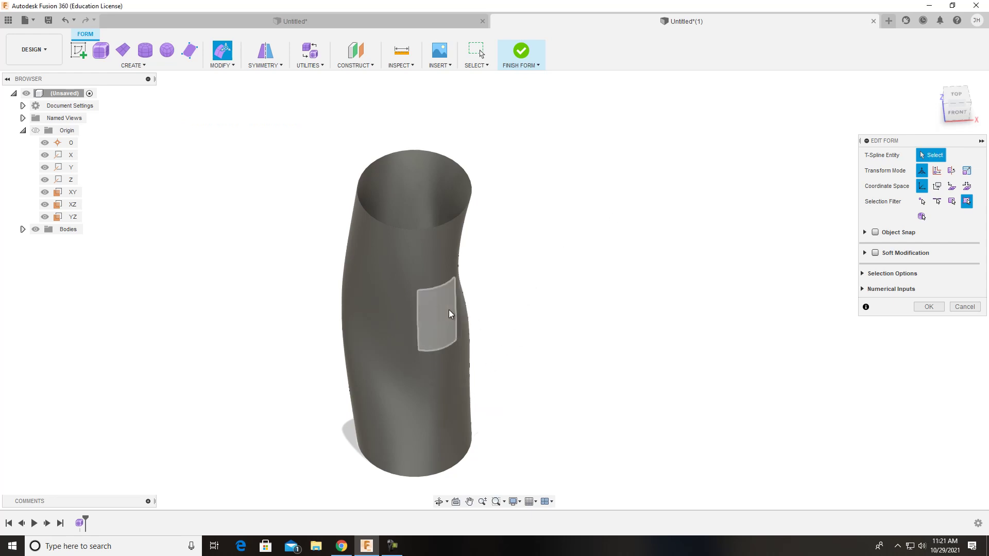
# Subdivide the face at mid-height on the front wall using the Simple insert mode
pyautogui.click(434, 310)
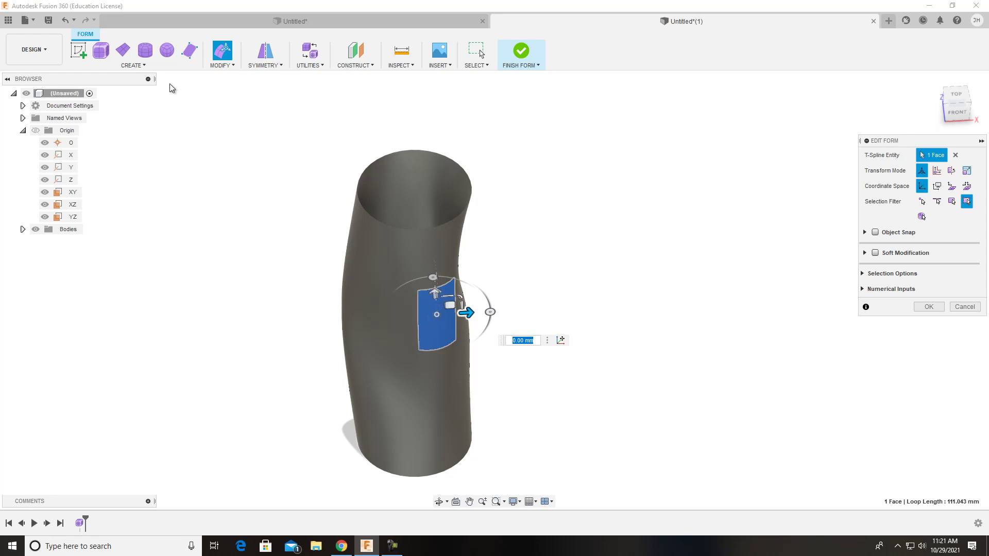
pyautogui.click(221, 66)
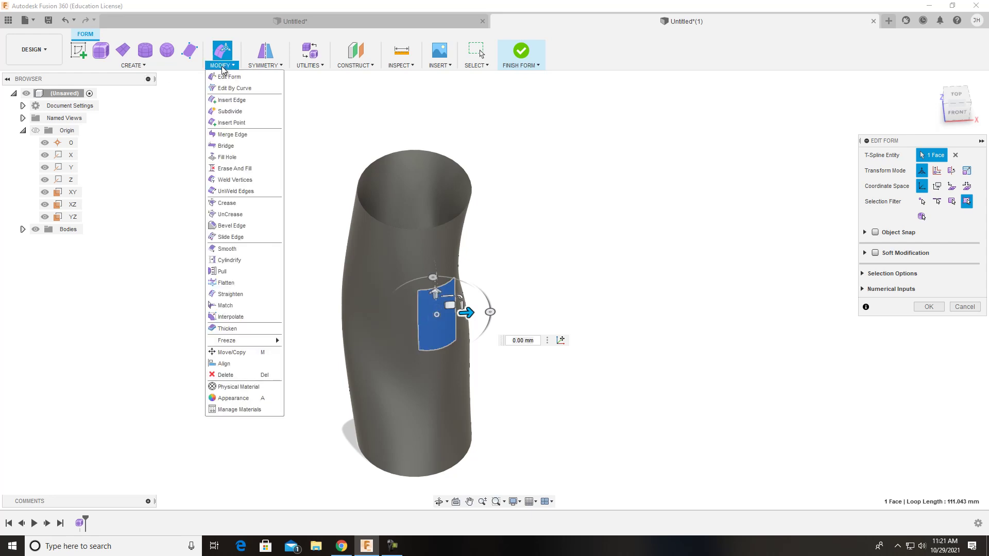
pyautogui.click(228, 112)
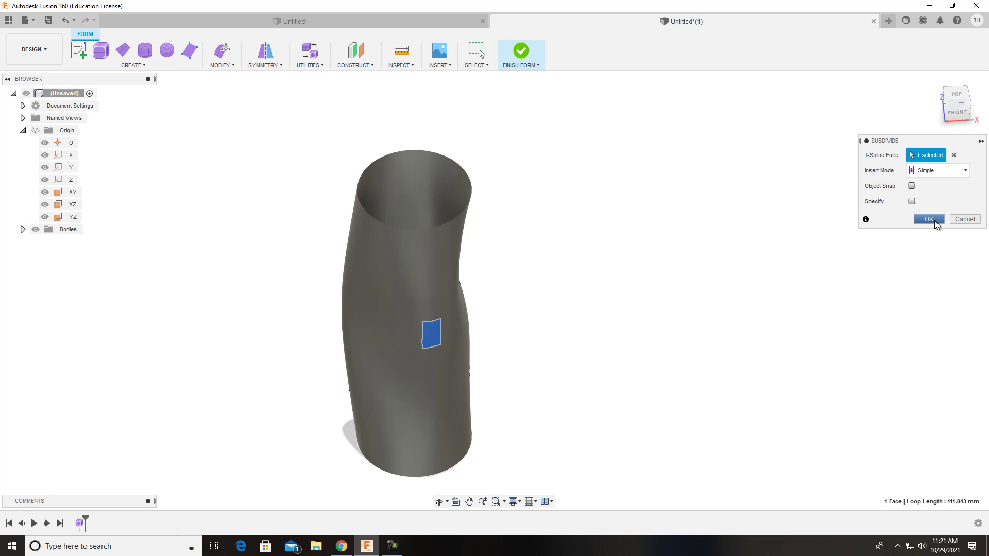
pyautogui.click(929, 219)
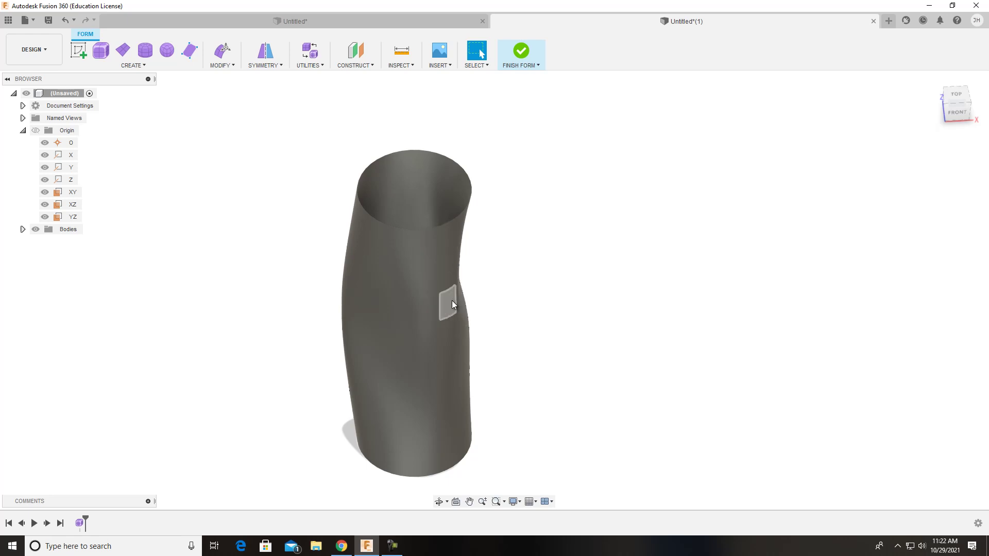
pyautogui.click(430, 333)
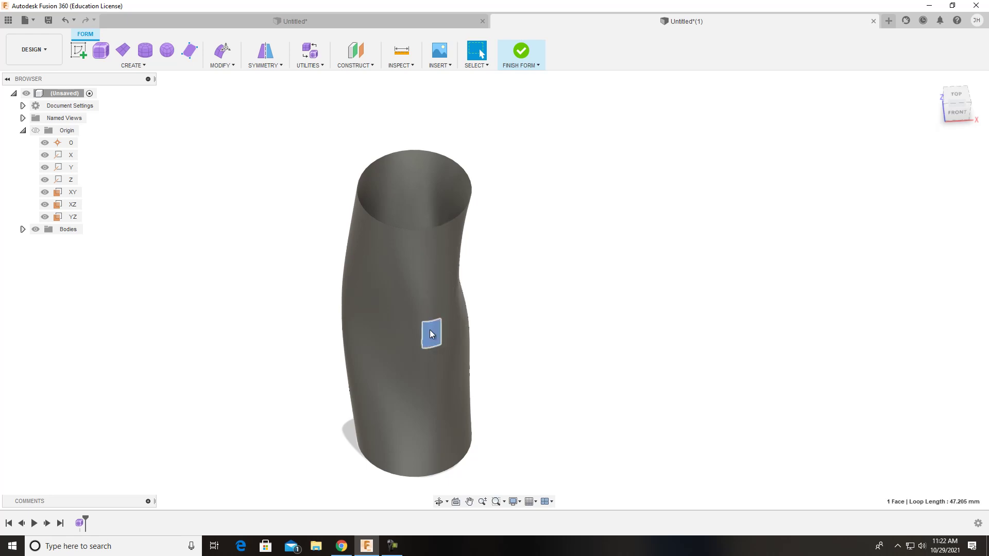
pyautogui.click(216, 66)
pyautogui.click(232, 104)
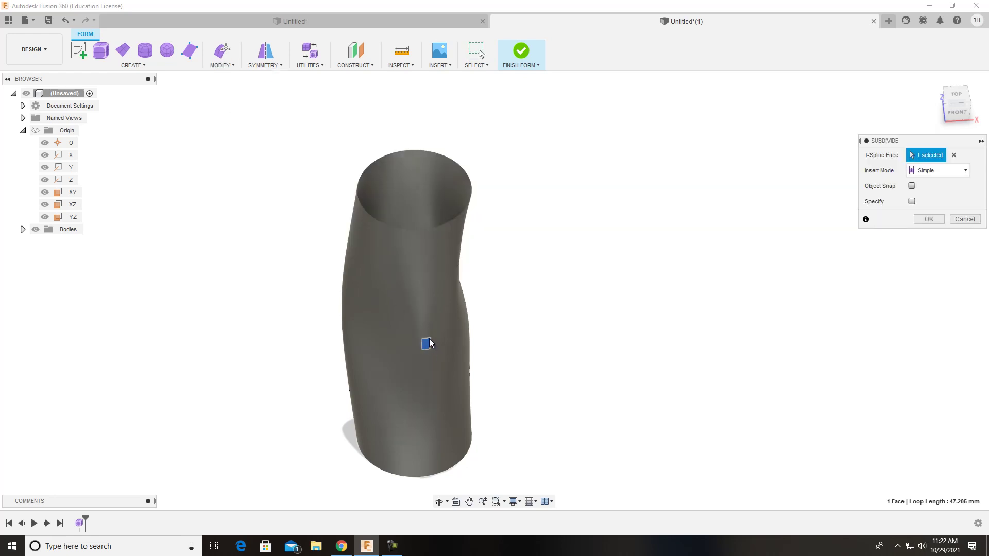
pyautogui.press('Return')
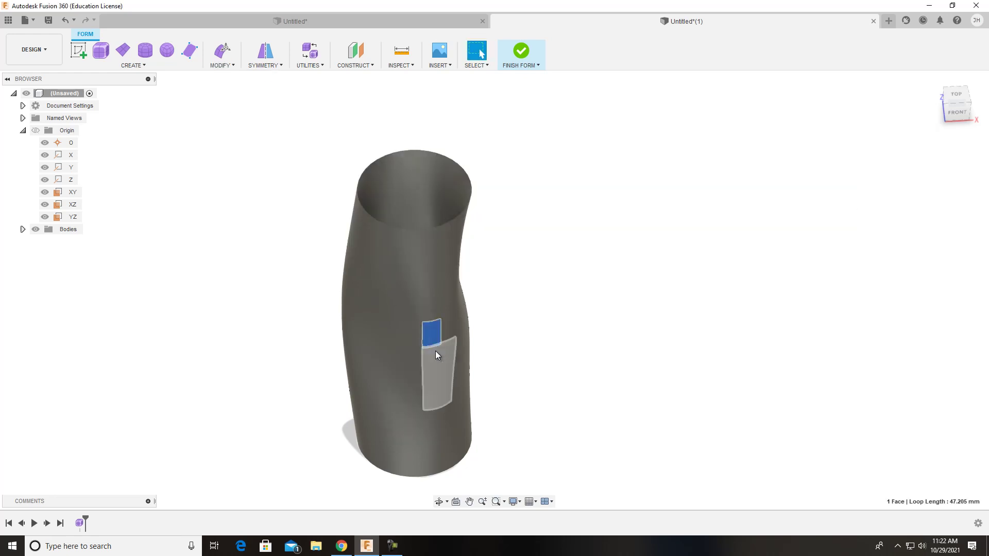
# Subdivide the small face at mid-height on the front wall using the Simple insert mode
pyautogui.click(431, 337)
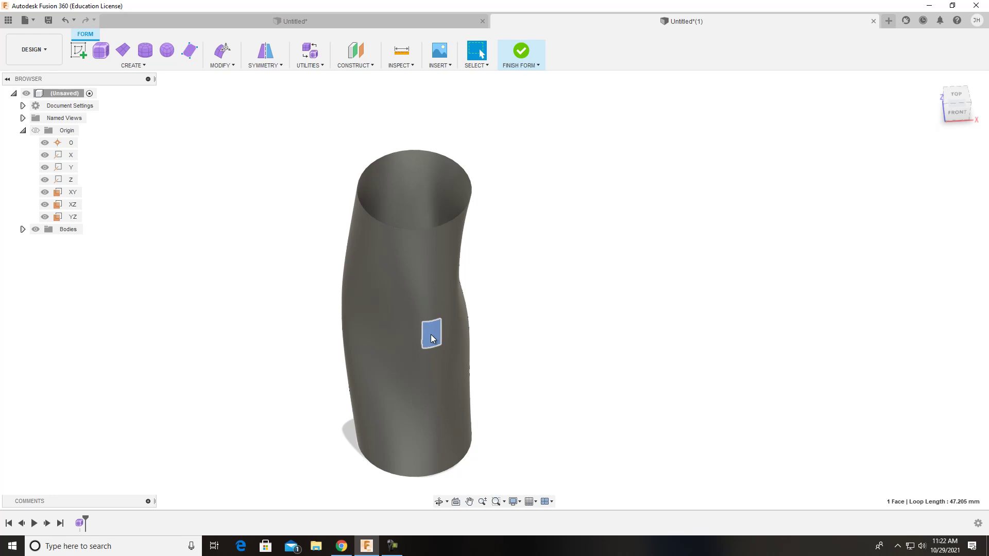
pyautogui.click(230, 66)
pyautogui.click(230, 111)
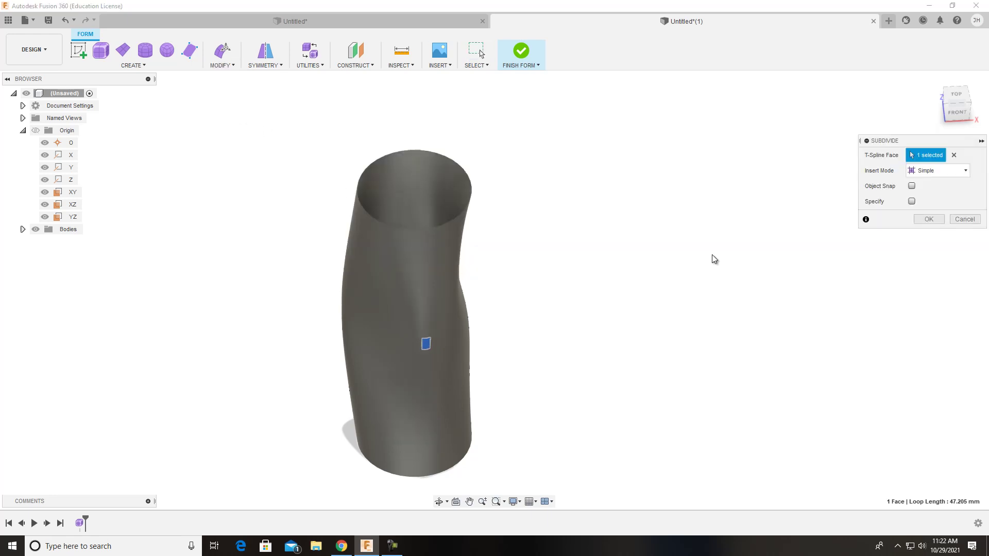
pyautogui.click(929, 220)
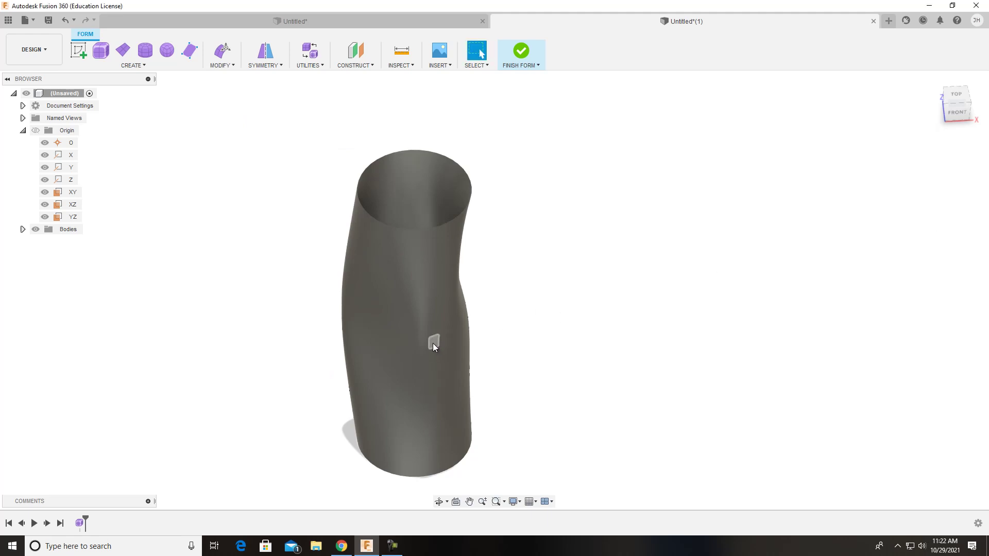
# Edit the smallest subdivided face on the front wall, moving it inward about 10 mm along the Y axis to form a dent
pyautogui.click(433, 344)
pyautogui.rightClick(431, 348)
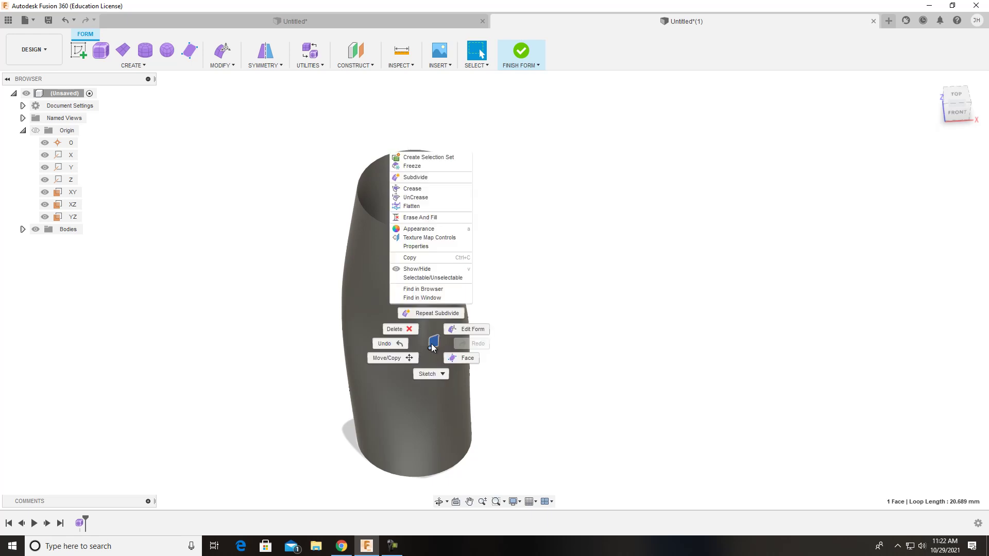
pyautogui.click(464, 329)
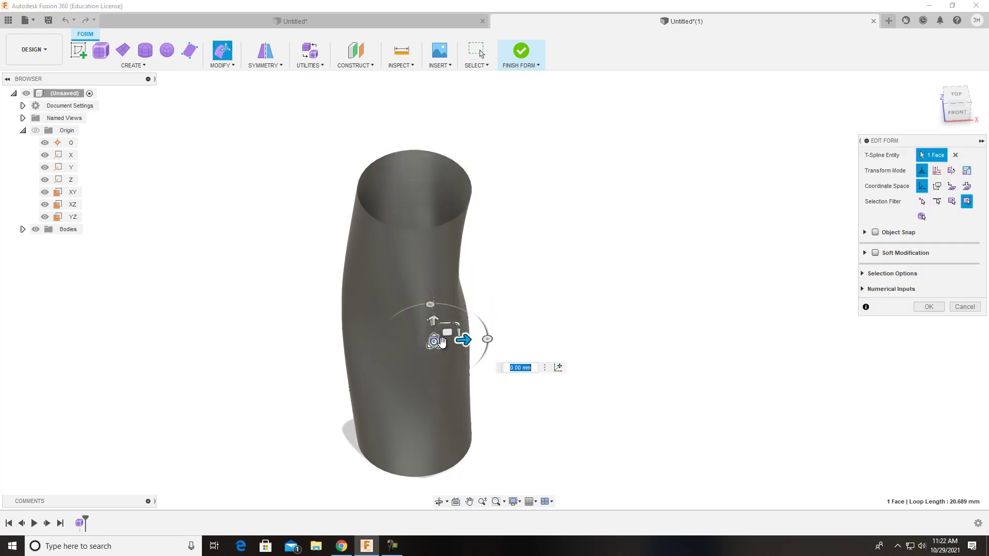
pyautogui.keyDown('shift'); pyautogui.moveTo(489, 411); pyautogui.dragTo(532, 397, button='middle'); pyautogui.keyUp('shift')
pyautogui.moveTo(444, 303); pyautogui.dragTo(420, 302)
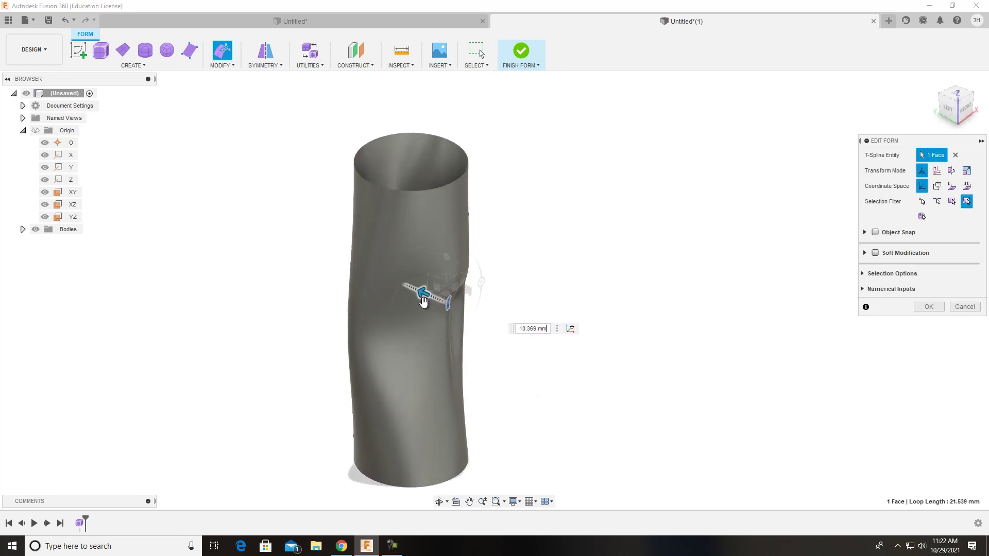
pyautogui.keyDown('shift'); pyautogui.moveTo(545, 412); pyautogui.dragTo(579, 408, button='middle'); pyautogui.keyUp('shift')
pyautogui.click(579, 345)
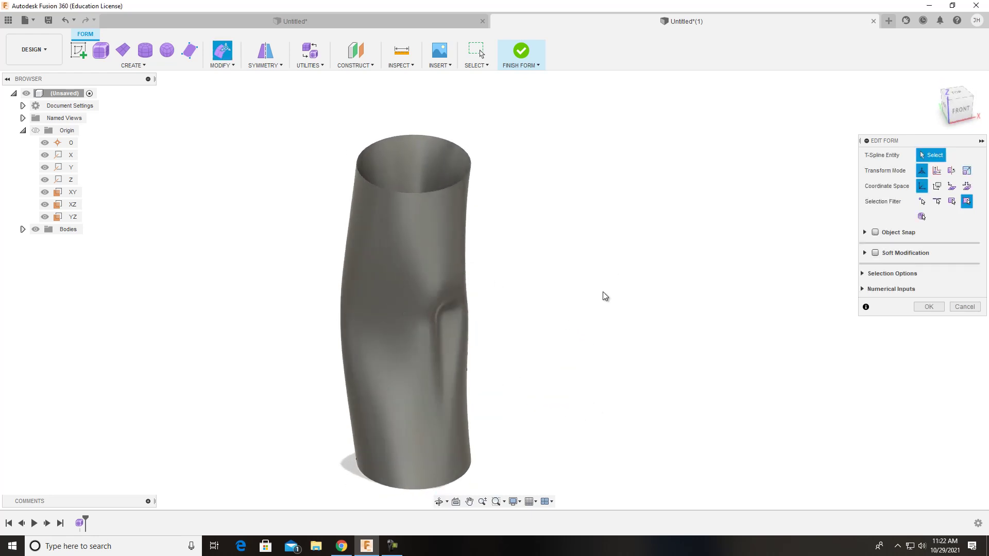
# Move the vertical edge just below the rim on the upper front wall along the X axis and clear the selection
pyautogui.click(389, 219)
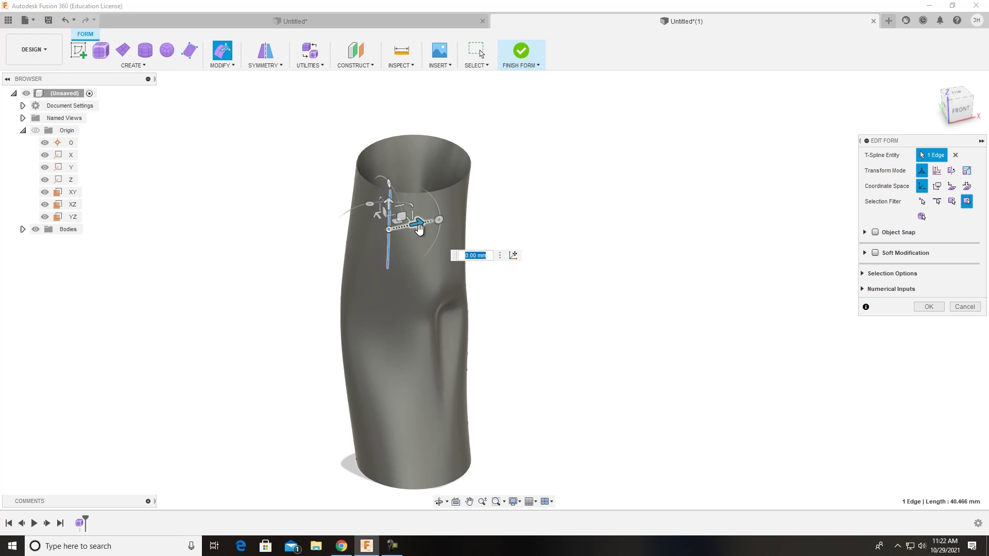
pyautogui.moveTo(417, 222); pyautogui.dragTo(444, 214)
pyautogui.click(548, 184)
pyautogui.keyDown('shift'); pyautogui.moveTo(567, 228); pyautogui.dragTo(523, 257, button='middle'); pyautogui.keyUp('shift')
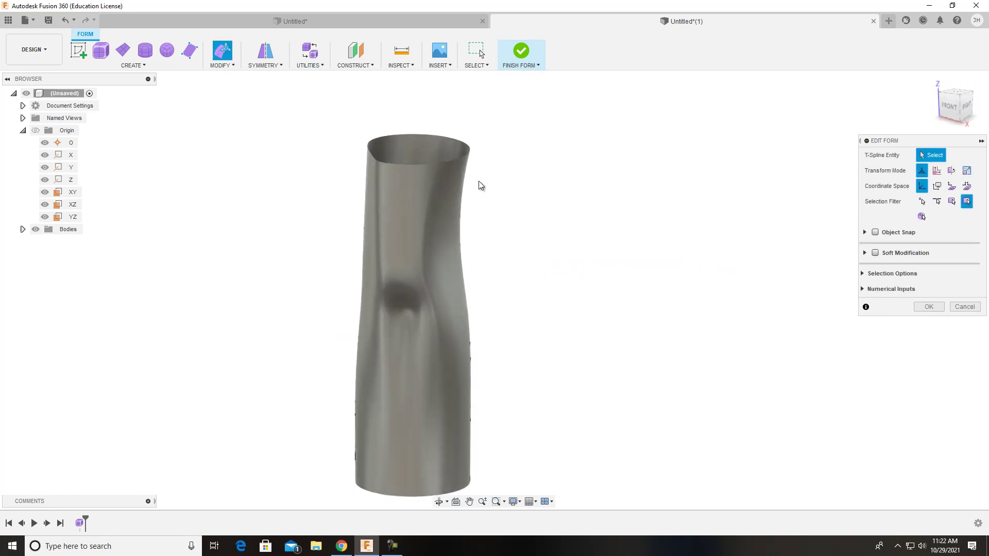
# Pull the rim vertex on the cylinder's positive X side outward 41.41 mm along the X axis
pyautogui.click(460, 158)
pyautogui.moveTo(487, 169); pyautogui.dragTo(562, 178)
pyautogui.scroll(1, 478, 341)
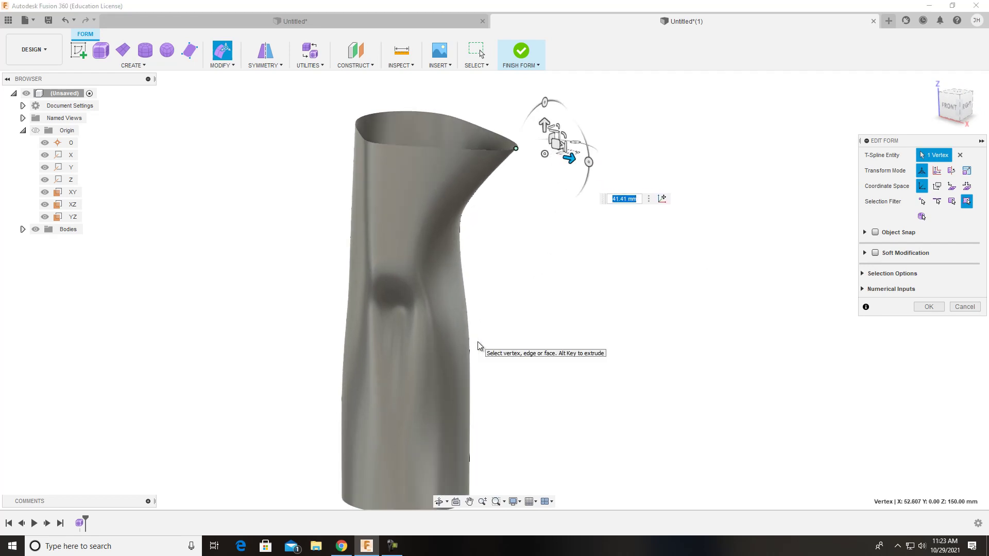
pyautogui.scroll(-2, 478, 341)
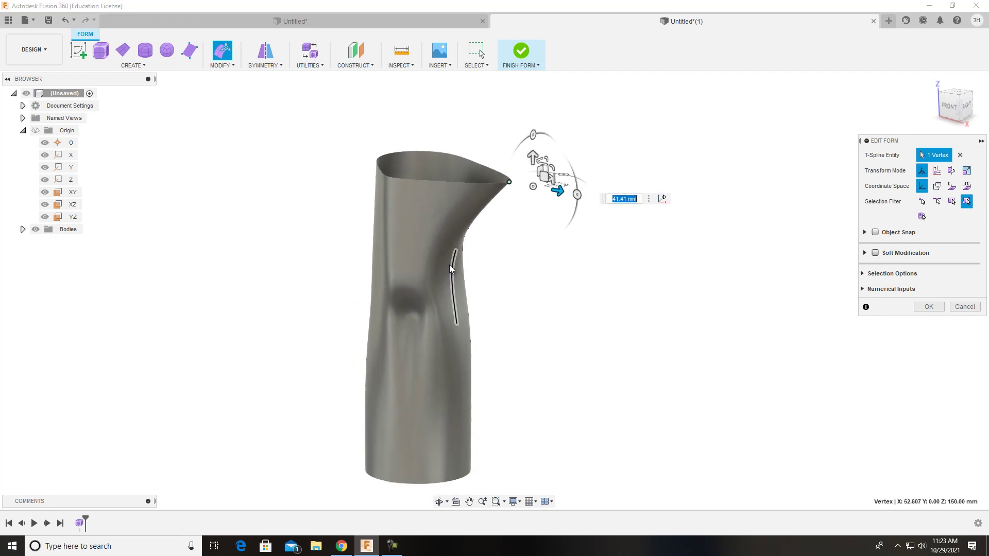
pyautogui.click(391, 179)
pyautogui.moveTo(391, 178); pyautogui.dragTo(361, 211)
pyautogui.click(515, 130)
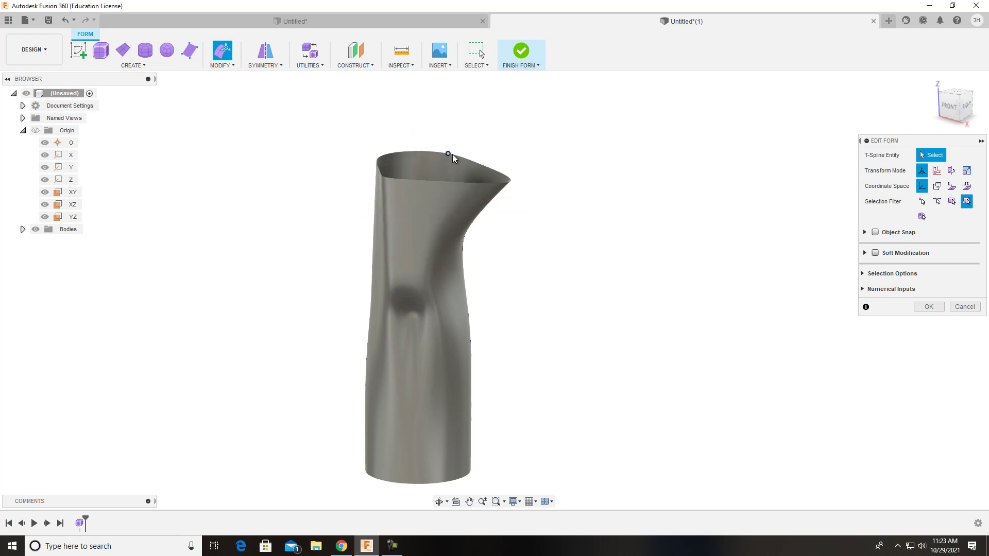
# Pull the vertex at the back of the rim outward along the Y axis to flare the opening
pyautogui.moveTo(448, 153); pyautogui.dragTo(463, 152)
pyautogui.click(449, 155)
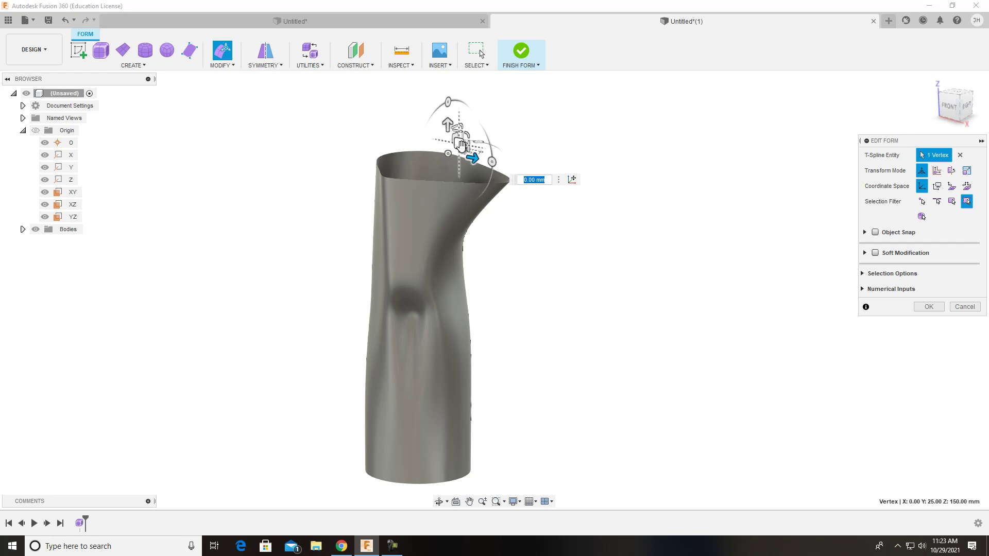
pyautogui.moveTo(471, 150); pyautogui.dragTo(521, 151)
pyautogui.keyDown('shift'); pyautogui.moveTo(518, 147); pyautogui.dragTo(503, 153, button='middle'); pyautogui.keyUp('shift')
pyautogui.click(566, 174)
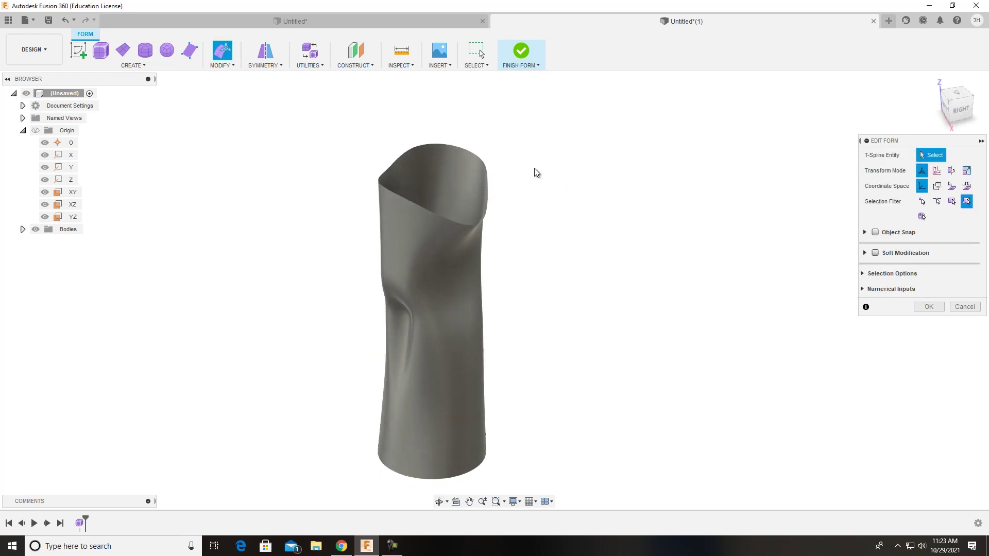
pyautogui.click(483, 161)
pyautogui.moveTo(521, 155); pyautogui.dragTo(580, 145)
pyautogui.click(633, 251)
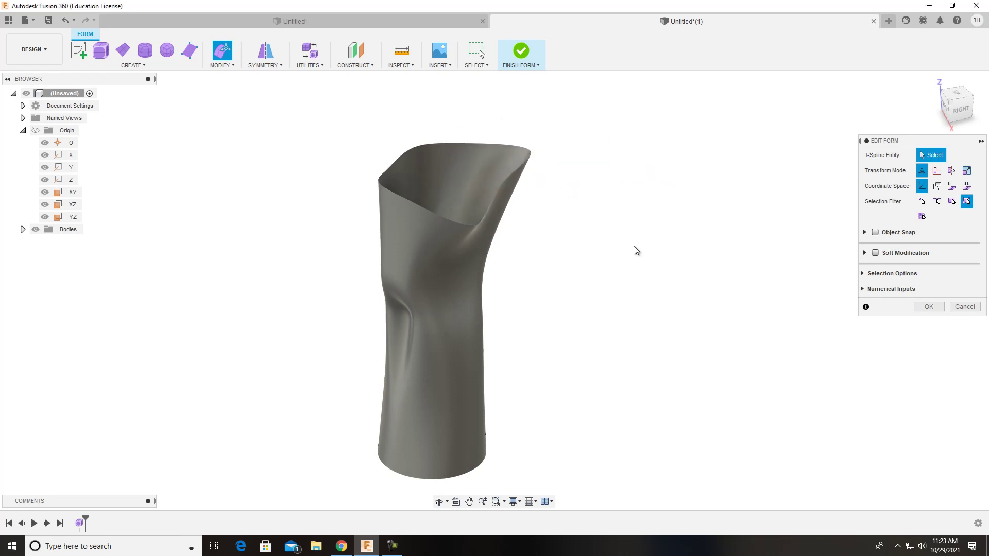
# Finish the form to turn the sculpted T-spline into a surface body
pyautogui.scroll(3, 614, 264)
pyautogui.scroll(-3, 614, 263)
pyautogui.moveTo(558, 293); pyautogui.dragTo(531, 295, button='middle')
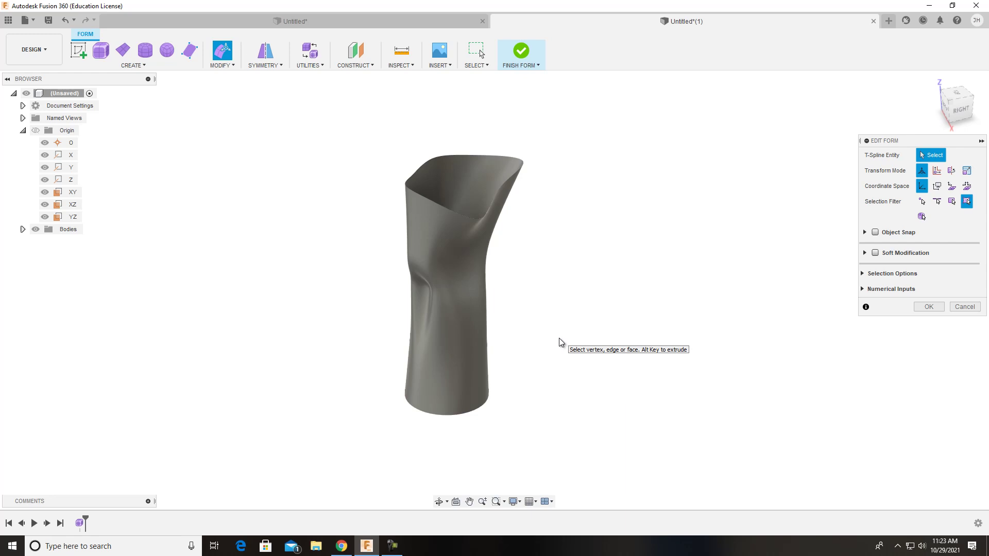
pyautogui.keyDown('shift'); pyautogui.moveTo(529, 246); pyautogui.dragTo(435, 249, button='middle'); pyautogui.keyUp('shift')
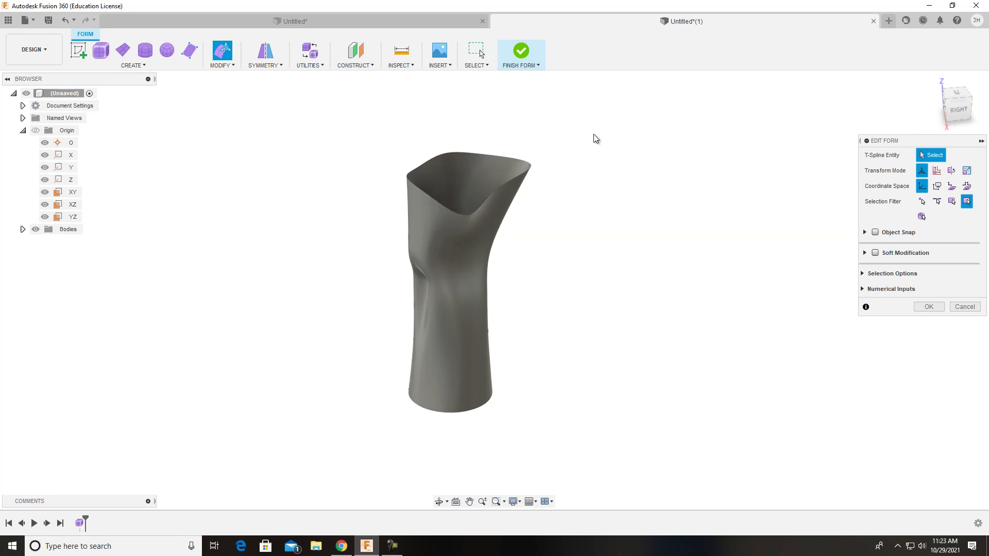
pyautogui.click(519, 52)
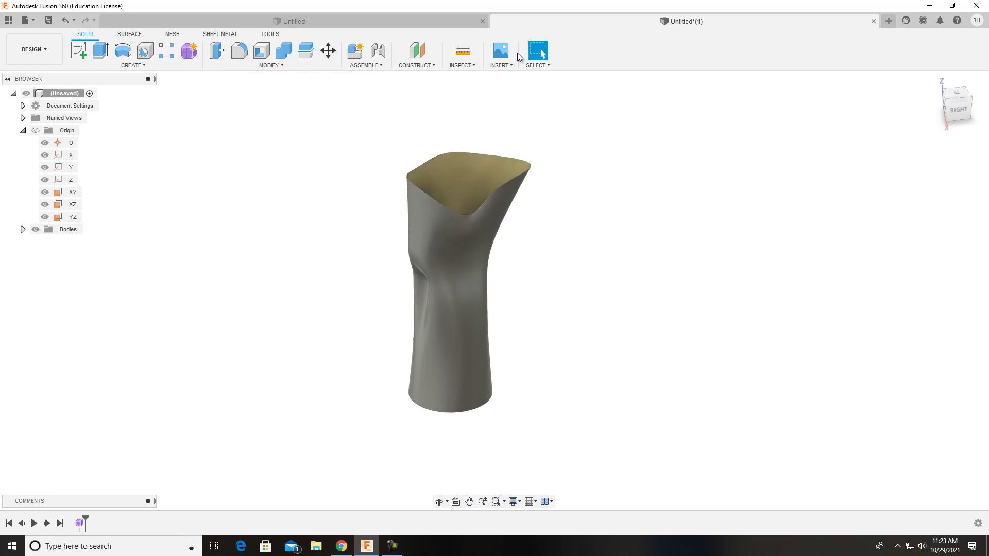
# Close the top opening with a surface Patch along the rim edge, using the New Body operation
pyautogui.click(410, 187)
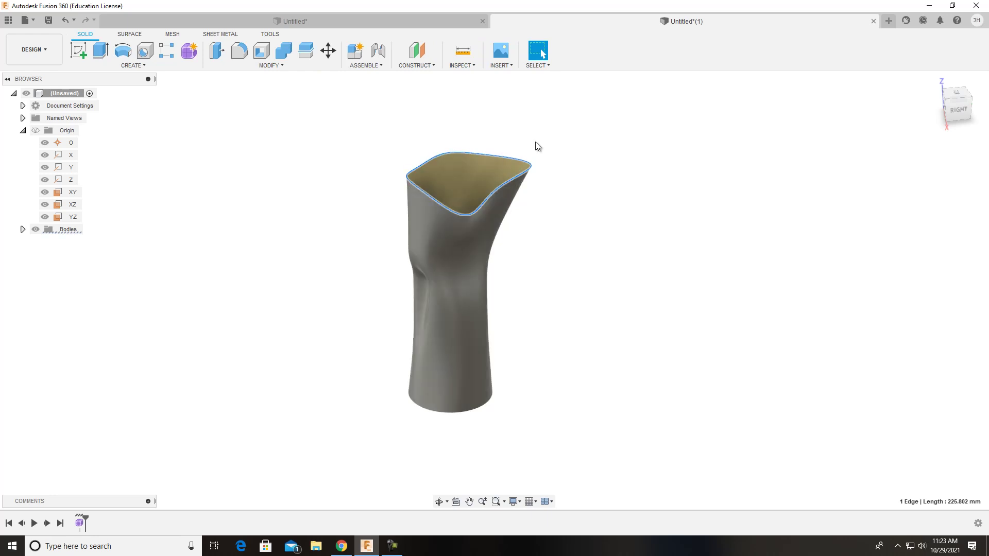
pyautogui.keyDown('shift'); pyautogui.moveTo(542, 146); pyautogui.dragTo(545, 186, button='middle'); pyautogui.keyUp('shift')
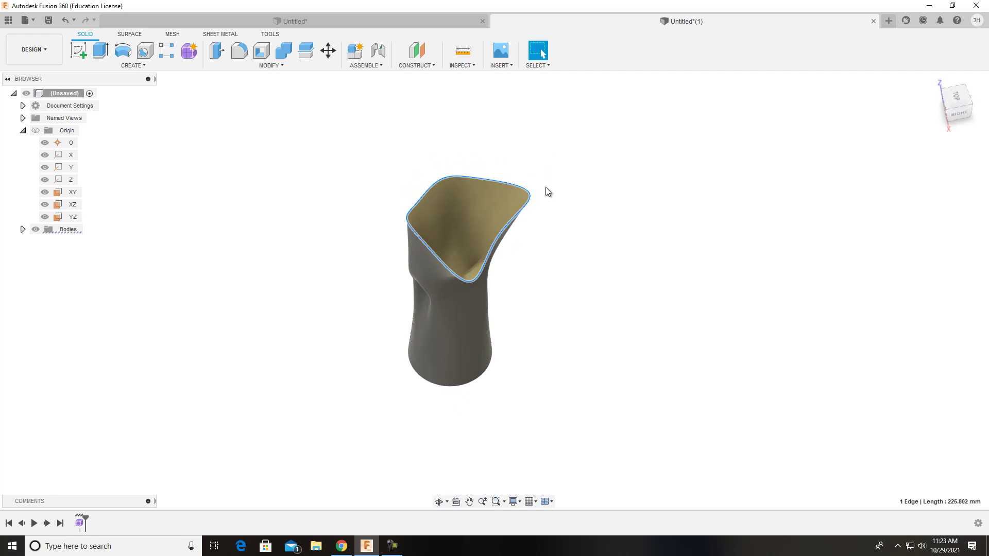
pyautogui.keyDown('shift'); pyautogui.moveTo(589, 318); pyautogui.dragTo(581, 298, button='middle'); pyautogui.keyUp('shift')
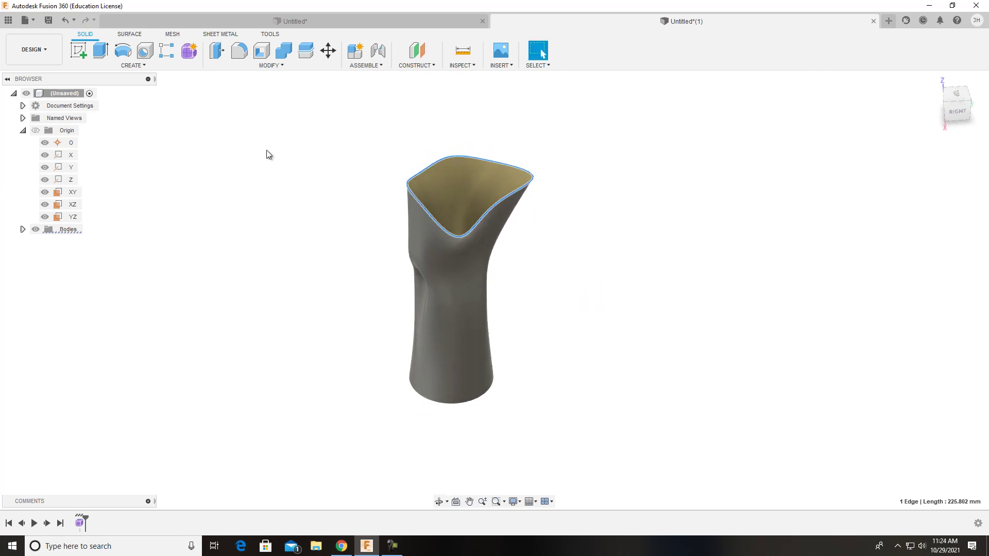
pyautogui.click(131, 35)
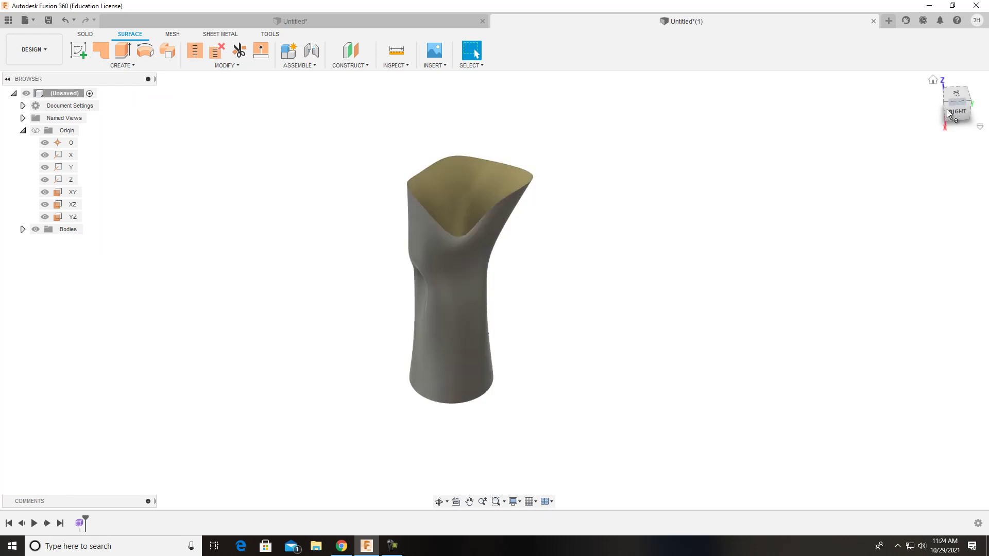
pyautogui.moveTo(959, 112); pyautogui.dragTo(945, 122)
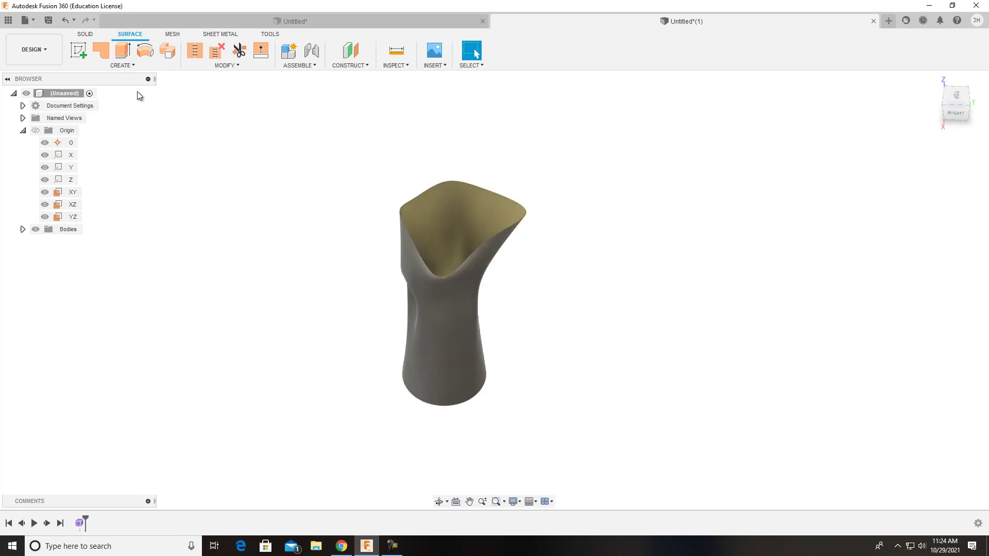
pyautogui.click(103, 51)
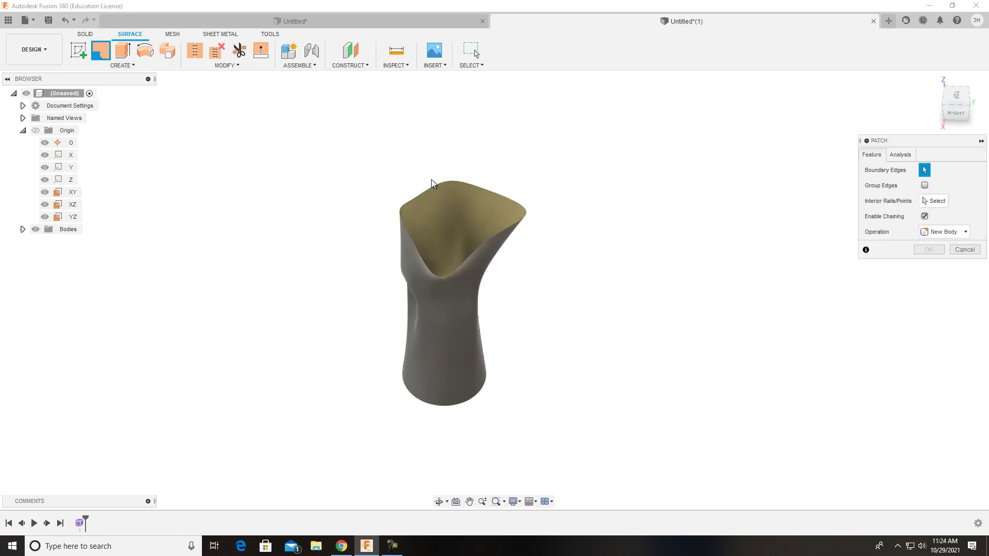
pyautogui.click(426, 194)
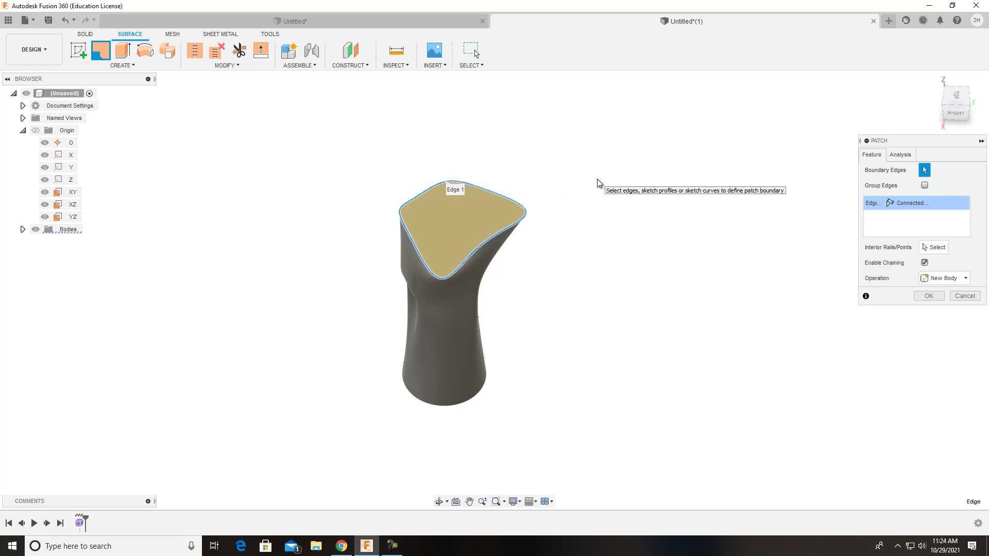
pyautogui.keyDown('shift'); pyautogui.moveTo(556, 275); pyautogui.dragTo(572, 171, button='middle'); pyautogui.keyUp('shift')
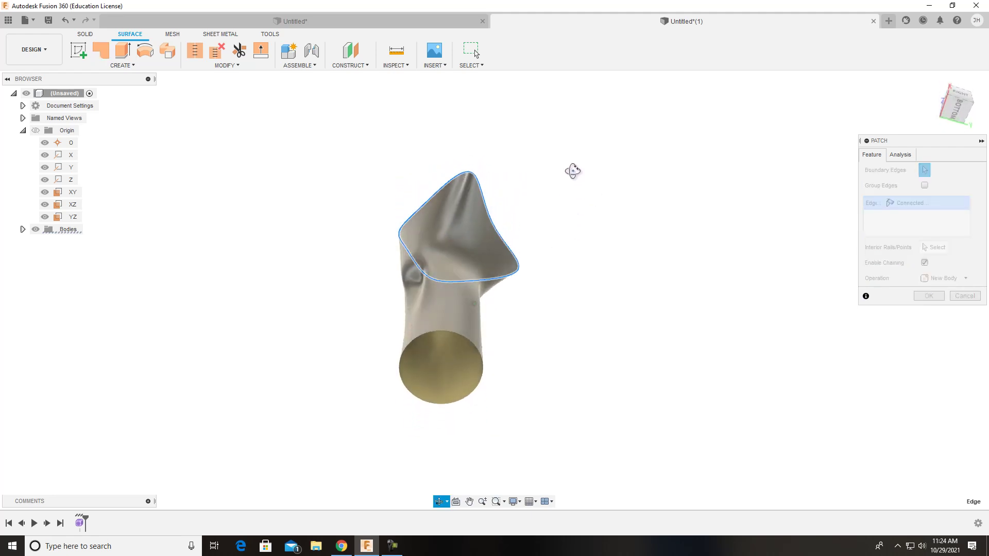
# Close the bottom opening with a surface Patch along its circular edge, using the New Body operation
pyautogui.click(101, 50)
pyautogui.click(446, 332)
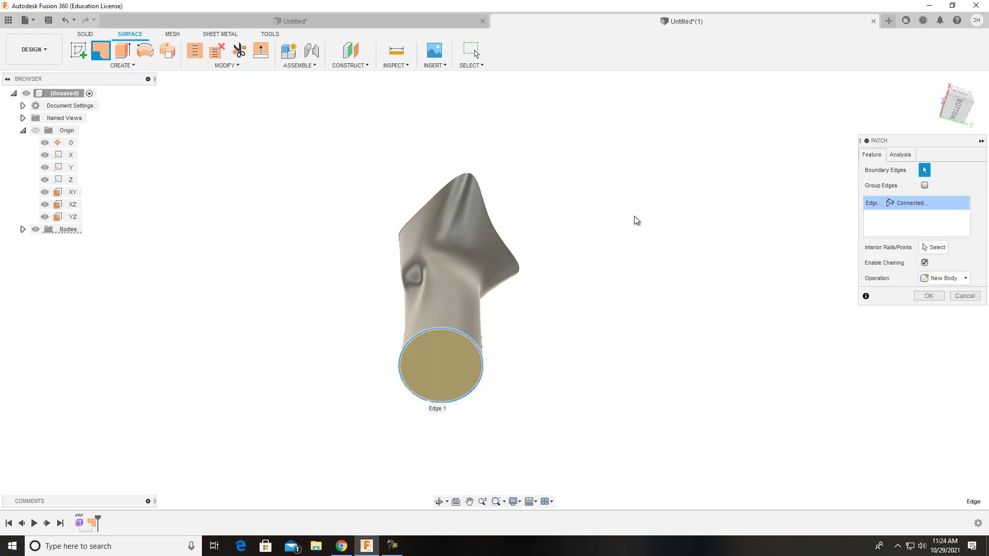
pyautogui.keyDown('shift'); pyautogui.moveTo(607, 213); pyautogui.dragTo(664, 257, button='middle'); pyautogui.keyUp('shift')
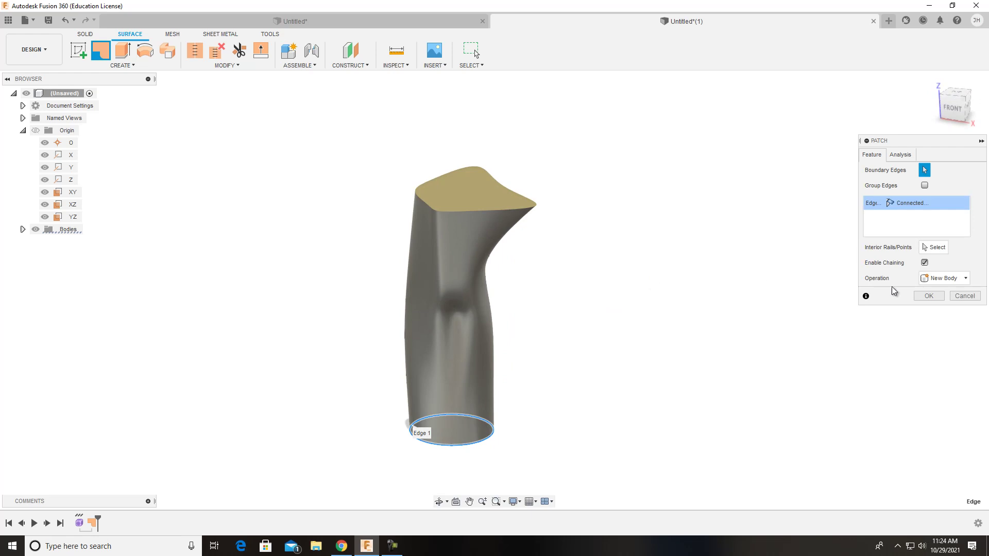
pyautogui.click(928, 296)
# Stitch the sculpted side surface and both end patches into a new body with a 0.10 mm tolerance
pyautogui.keyDown('shift'); pyautogui.moveTo(615, 311); pyautogui.dragTo(511, 260, button='middle'); pyautogui.keyUp('shift')
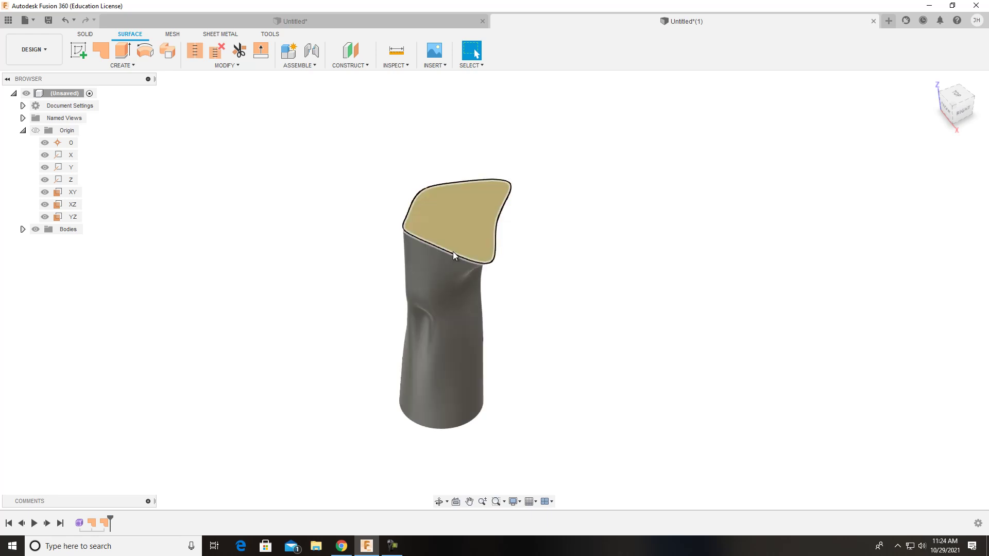
pyautogui.click(199, 53)
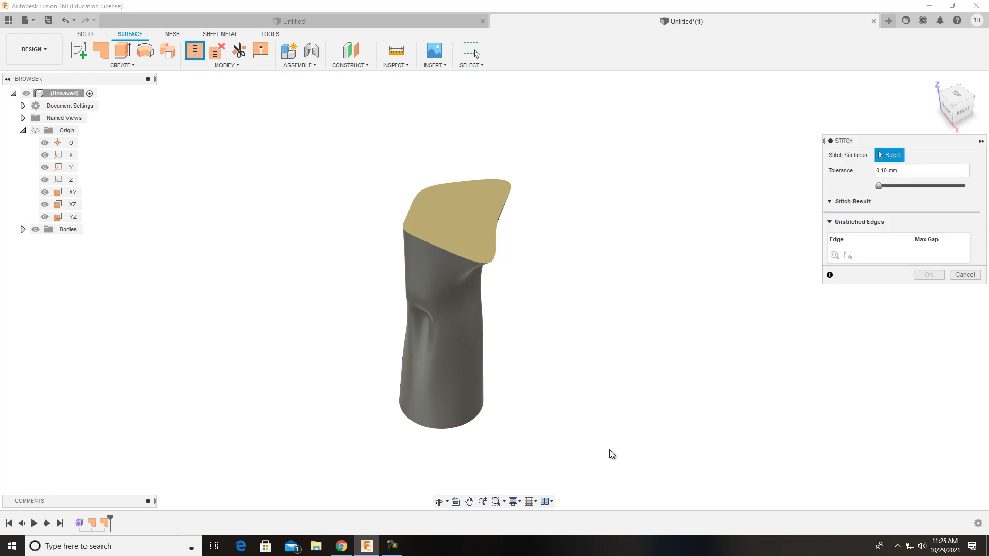
pyautogui.moveTo(613, 454); pyautogui.dragTo(252, 150)
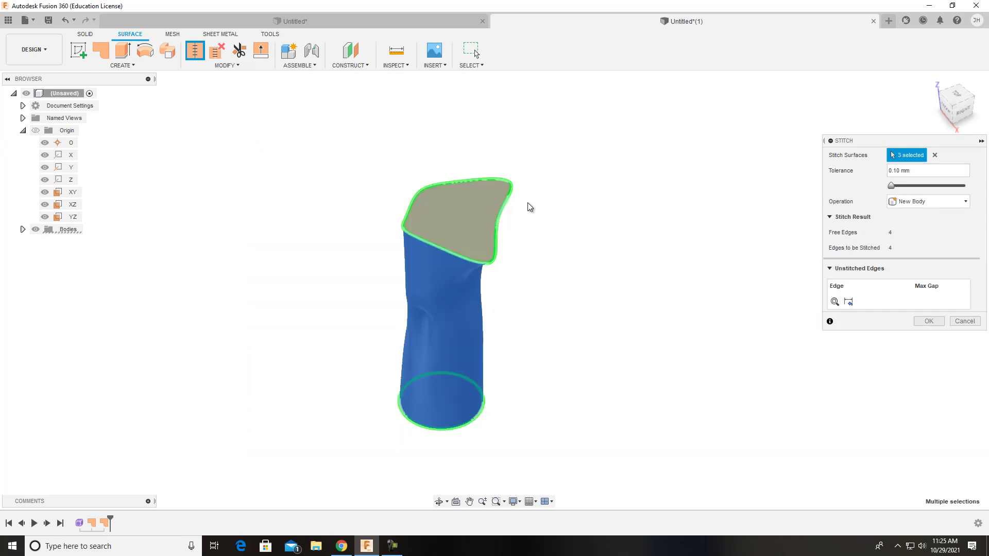
pyautogui.keyDown('shift'); pyautogui.moveTo(545, 338); pyautogui.dragTo(550, 358, button='middle'); pyautogui.keyUp('shift')
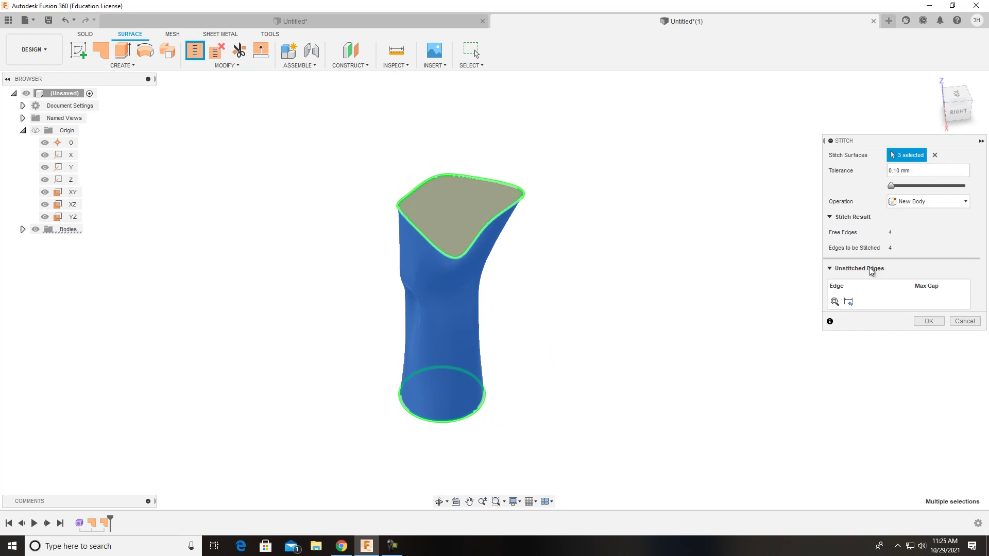
pyautogui.click(929, 321)
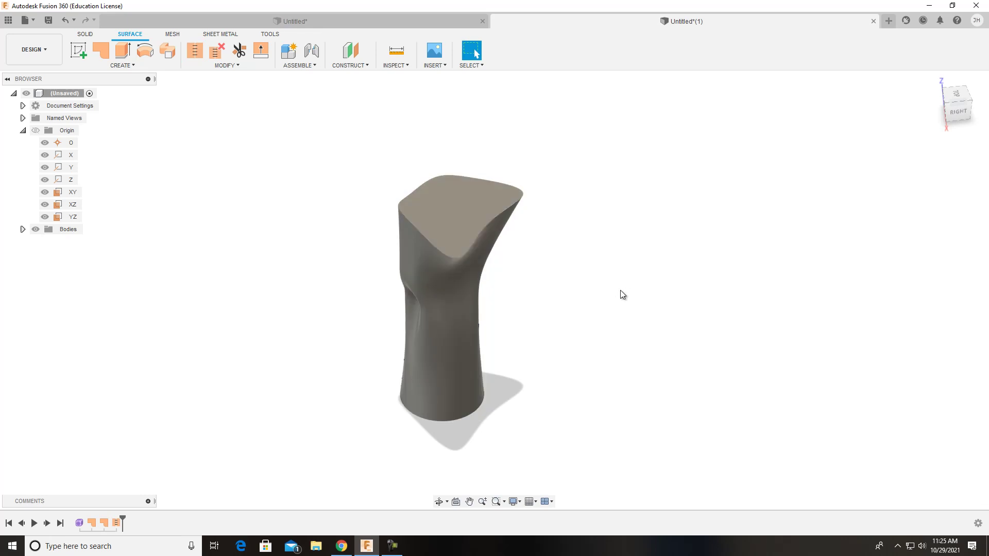
# Examine the stitched body's side and top faces from several angles
pyautogui.keyDown('shift'); pyautogui.moveTo(514, 304); pyautogui.dragTo(521, 311, button='middle'); pyautogui.keyUp('shift')
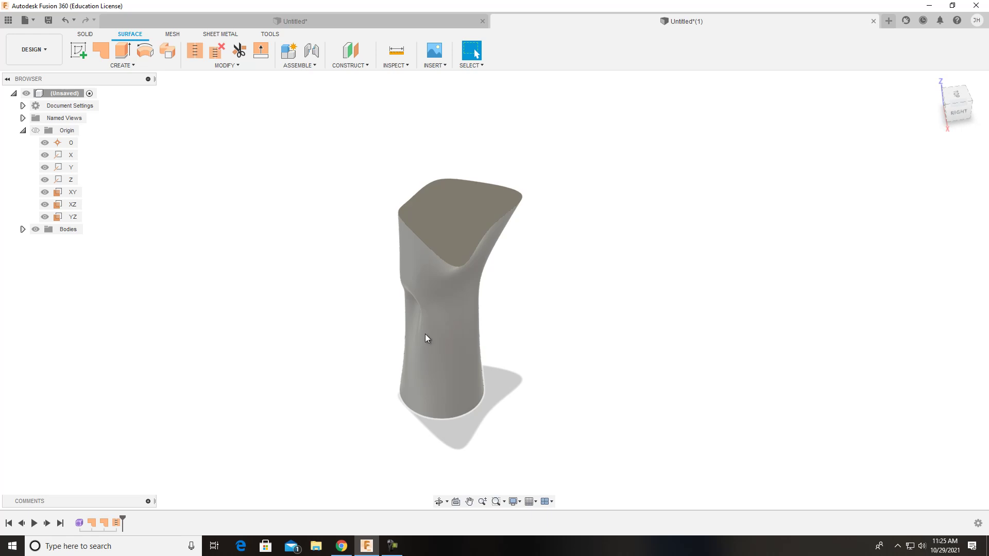
pyautogui.click(458, 303)
pyautogui.click(467, 238)
pyautogui.click(475, 311)
pyautogui.moveTo(964, 115)
pyautogui.mouseDown()
pyautogui.moveTo(882, 110)
pyautogui.moveTo(899, 93)
pyautogui.mouseUp()
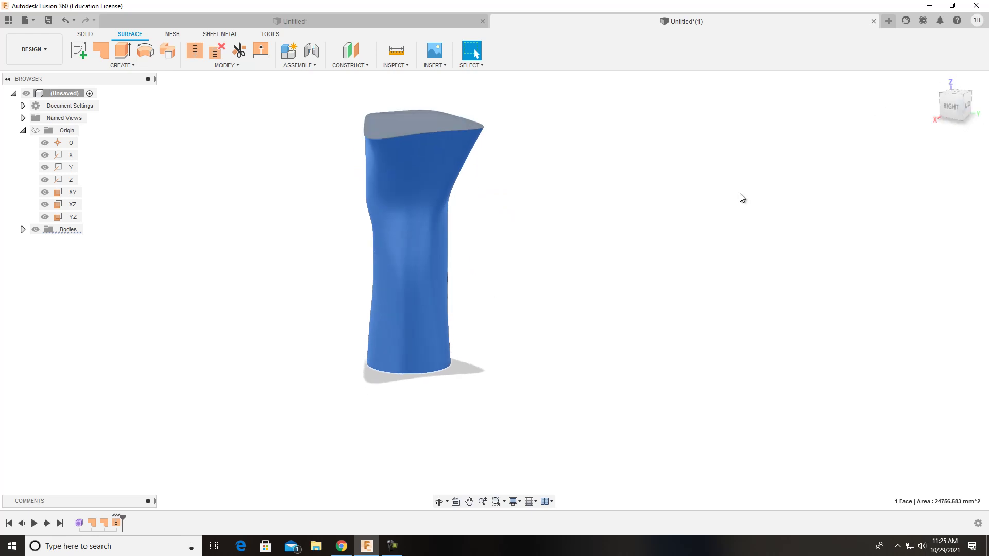
pyautogui.click(741, 194)
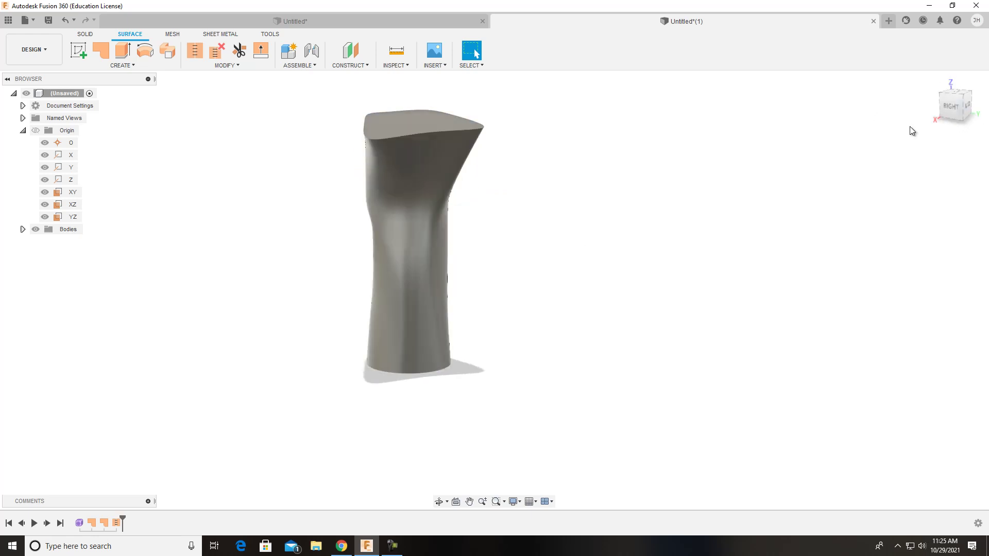
pyautogui.moveTo(952, 109)
pyautogui.mouseDown()
pyautogui.moveTo(874, 117)
pyautogui.moveTo(942, 122)
pyautogui.moveTo(17, 119)
pyautogui.moveTo(600, 320)
pyautogui.mouseUp()
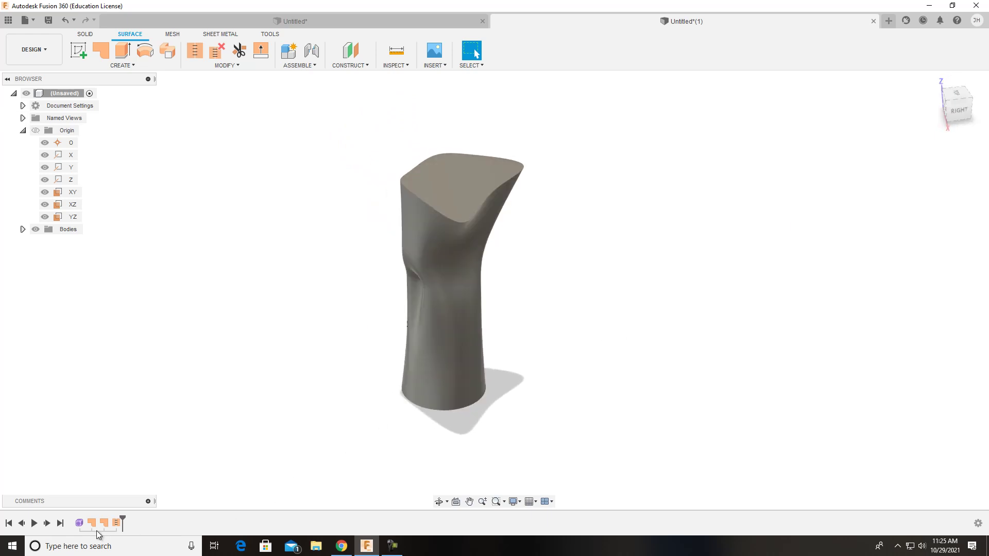
# Reopen the form feature, move an edge on the lower side wall inward by about 18.8 mm, and finish the form
pyautogui.doubleClick(81, 523)
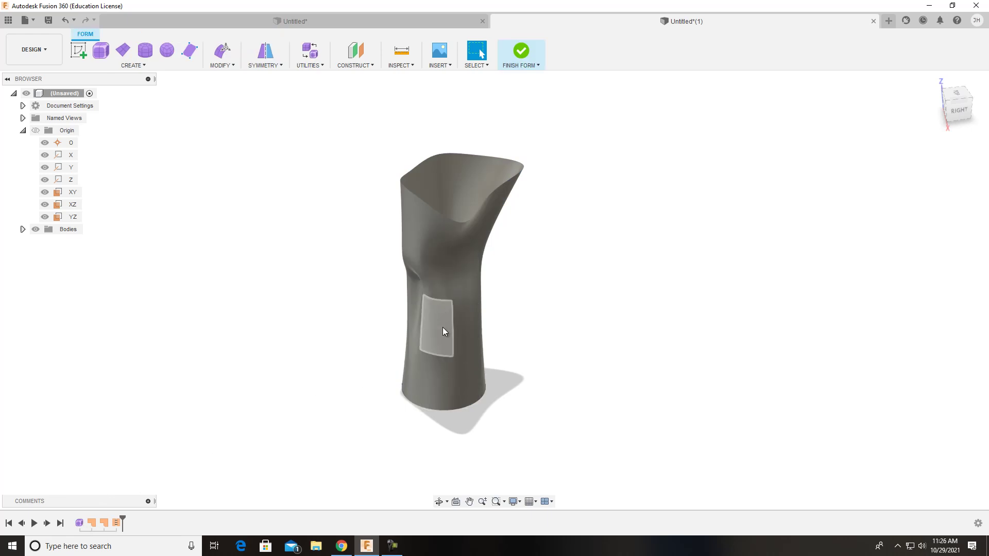
pyautogui.click(468, 354)
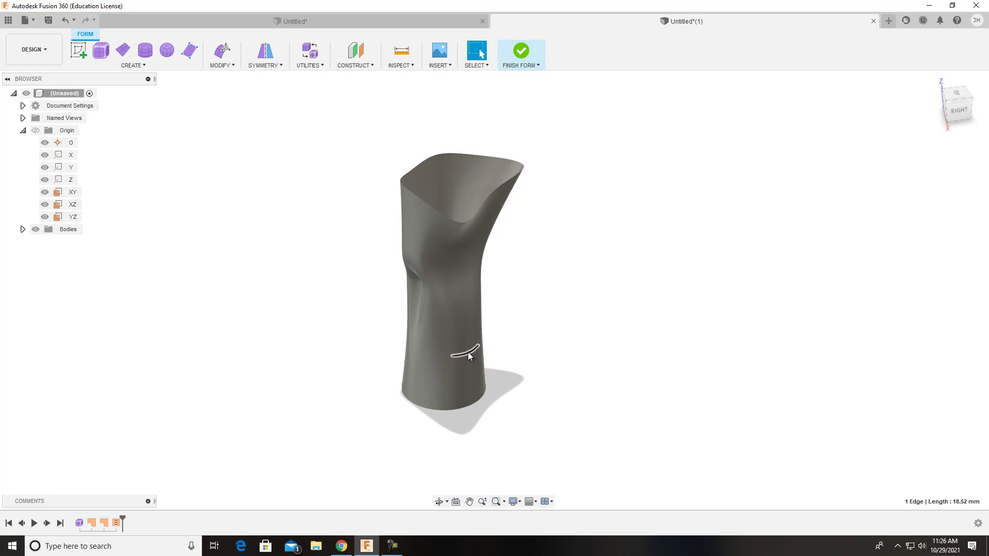
pyautogui.rightClick(468, 356)
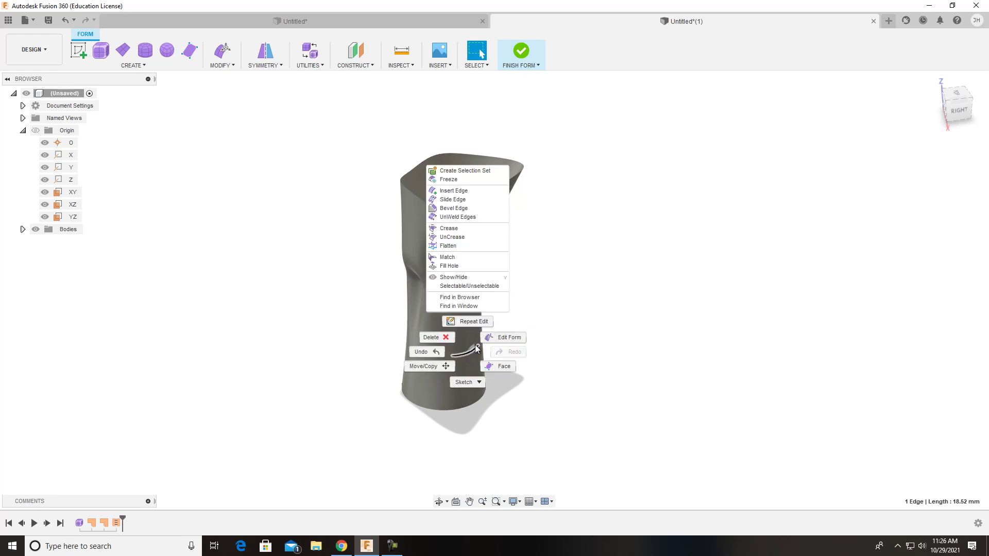
pyautogui.click(499, 335)
pyautogui.moveTo(479, 363); pyautogui.dragTo(464, 349)
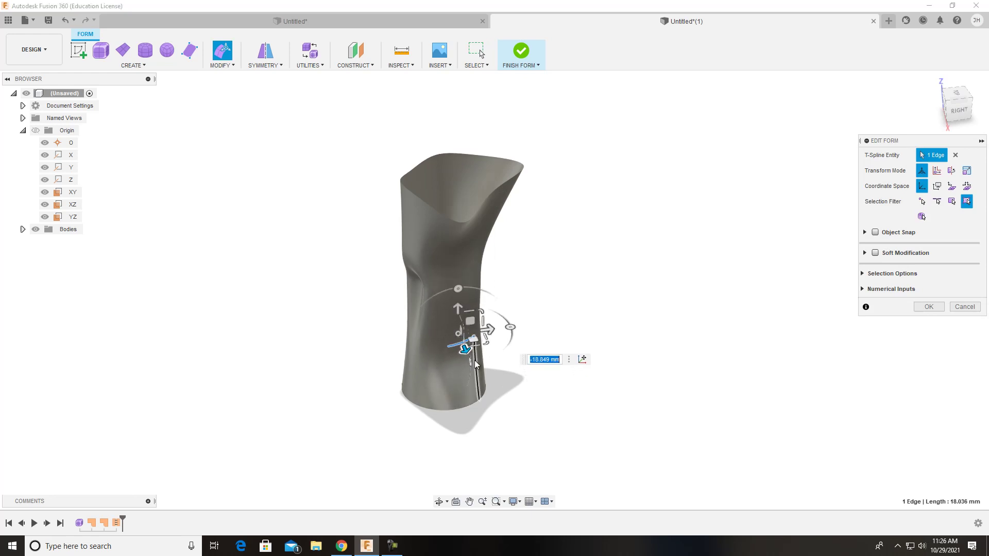
pyautogui.click(928, 307)
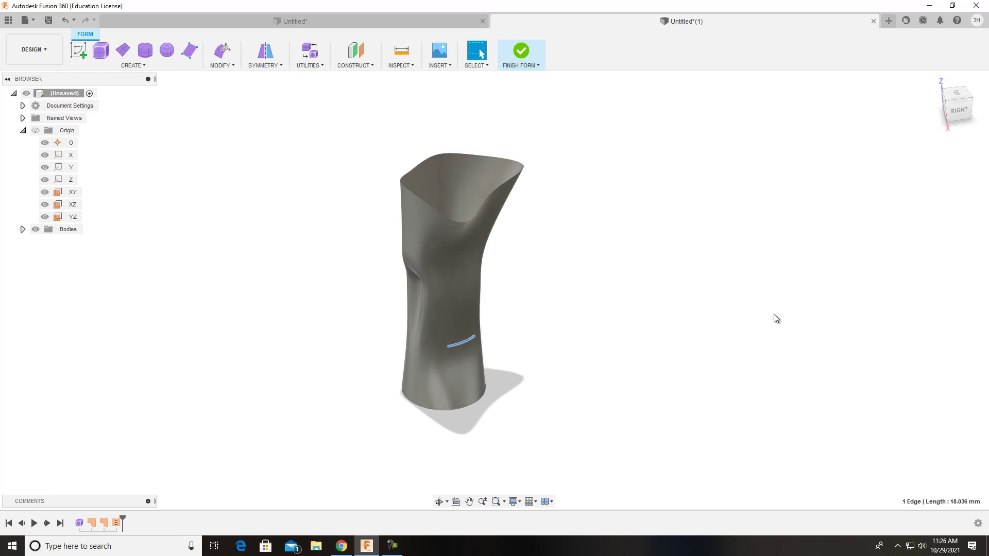
pyautogui.click(523, 51)
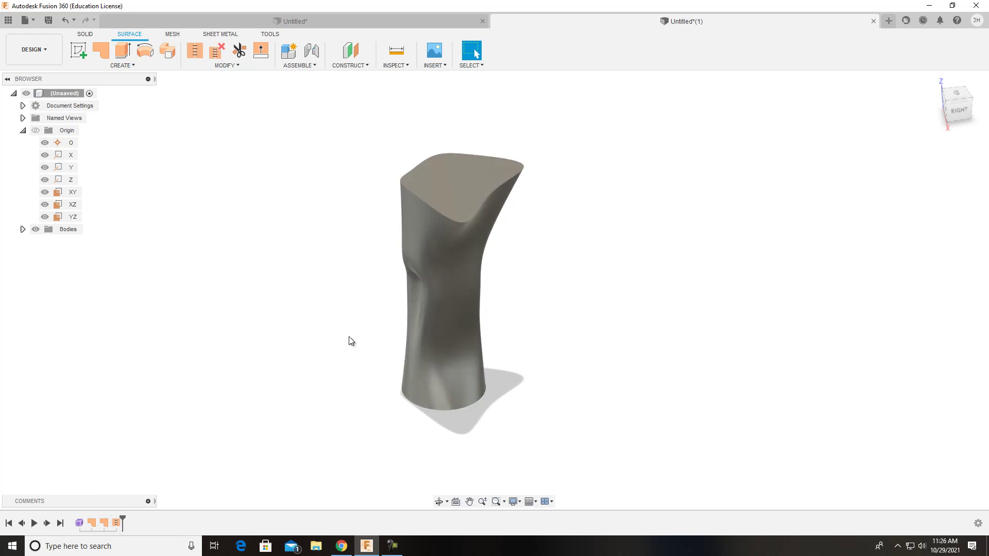
# Set up a 3D Print export of the solid body as binary STL in millimetres with High refinement
pyautogui.moveTo(956, 105)
pyautogui.mouseDown()
pyautogui.moveTo(930, 119)
pyautogui.moveTo(907, 108)
pyautogui.moveTo(988, 107)
pyautogui.moveTo(786, 113)
pyautogui.moveTo(927, 119)
pyautogui.moveTo(26, 101)
pyautogui.moveTo(42, 101)
pyautogui.moveTo(15, 132)
pyautogui.mouseUp()
pyautogui.moveTo(566, 219); pyautogui.dragTo(530, 220, button='middle')
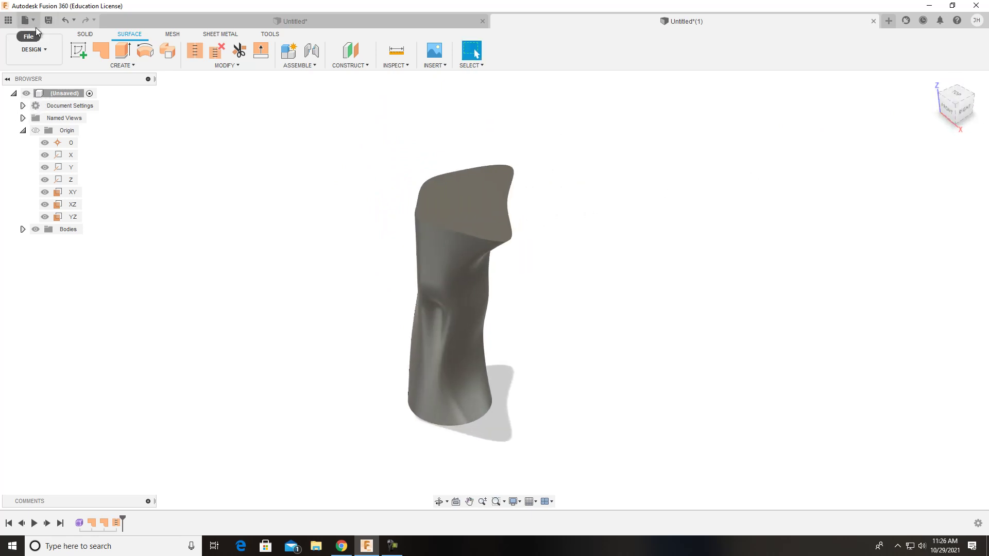
pyautogui.click(31, 22)
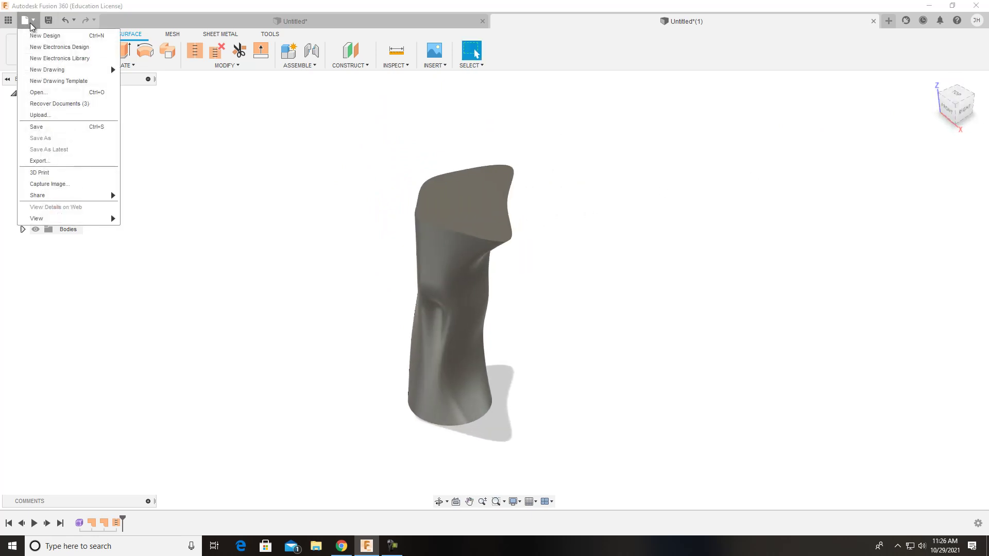
pyautogui.click(58, 177)
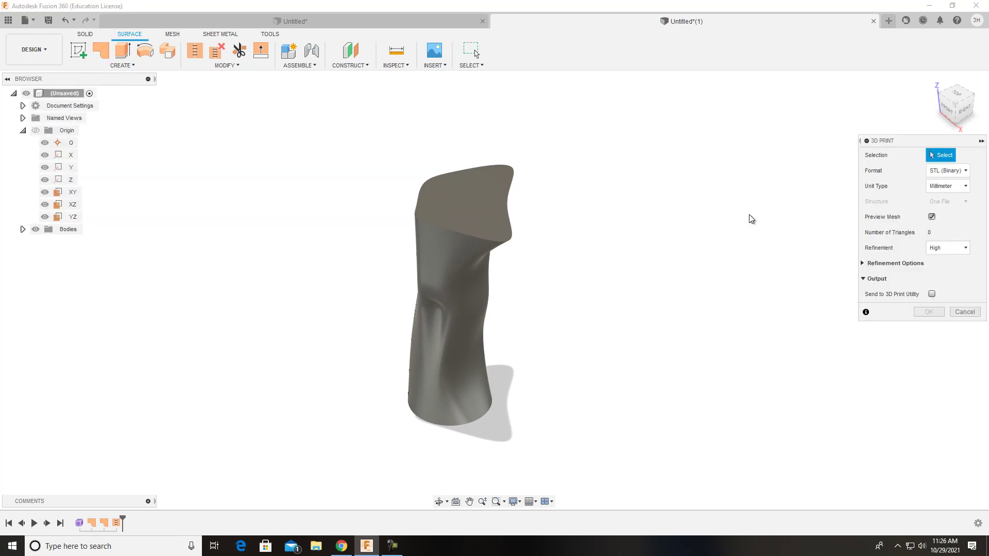
pyautogui.click(499, 239)
pyautogui.moveTo(532, 283)
pyautogui.keyDown('shift'); pyautogui.mouseDown(button='middle')
pyautogui.moveTo(509, 256)
pyautogui.moveTo(489, 261)
pyautogui.moveTo(482, 297)
pyautogui.moveTo(506, 309)
pyautogui.moveTo(541, 286)
pyautogui.moveTo(538, 200)
pyautogui.moveTo(526, 277)
pyautogui.mouseUp(button='middle'); pyautogui.keyUp('shift')
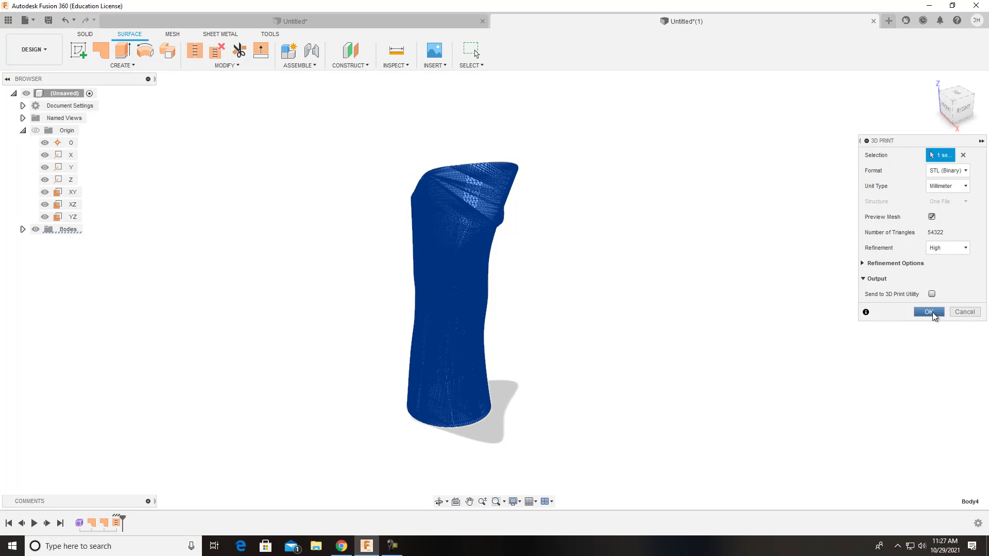
# Save the STL file to the desktop as Week 8 Example
pyautogui.click(932, 314)
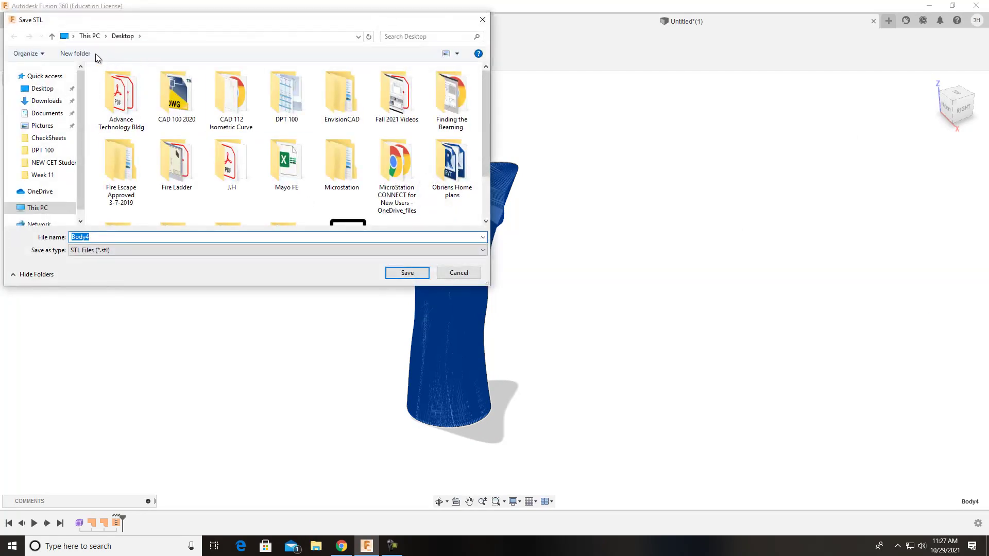
pyautogui.click(115, 237)
pyautogui.doubleClick(82, 237)
pyautogui.write('Week 8 Example')
pyautogui.click(407, 273)
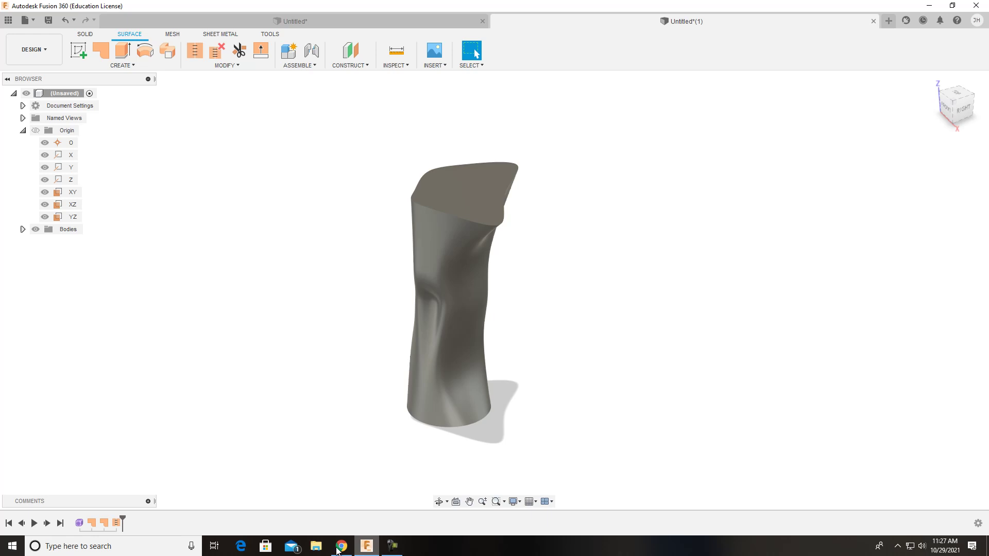
# Launch the Ultimaker Cura 4.11.0 slicer
pyautogui.click(135, 549)
pyautogui.write('cur')
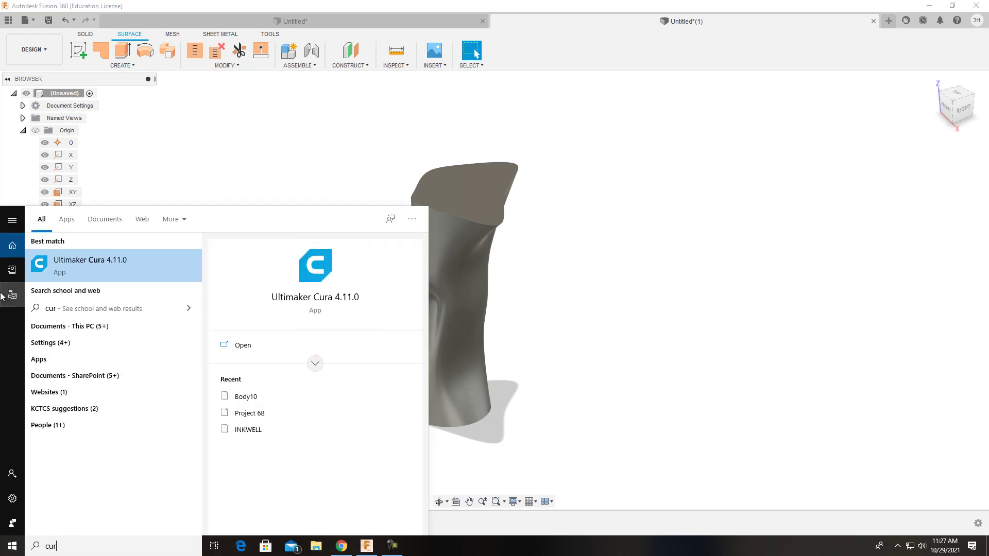
pyautogui.click(106, 267)
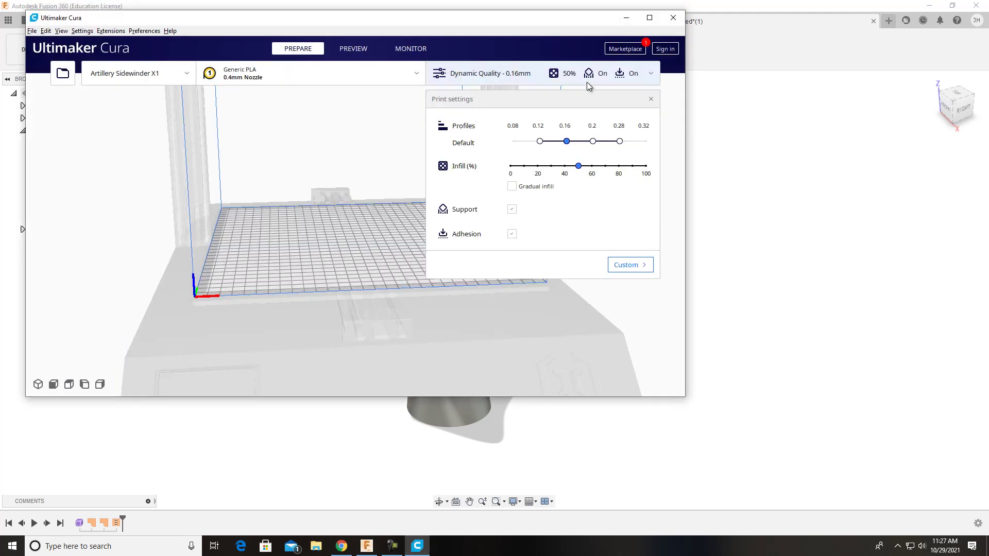
# Load the Week 8 Example model from the desktop onto the build plate and maximise the slicer window
pyautogui.click(62, 75)
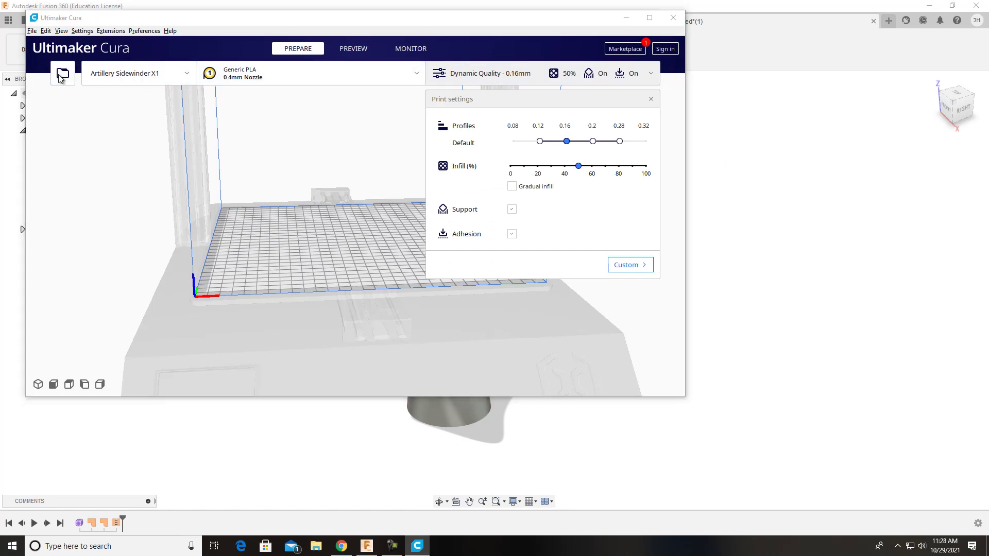
pyautogui.scroll(-2, 511, 92)
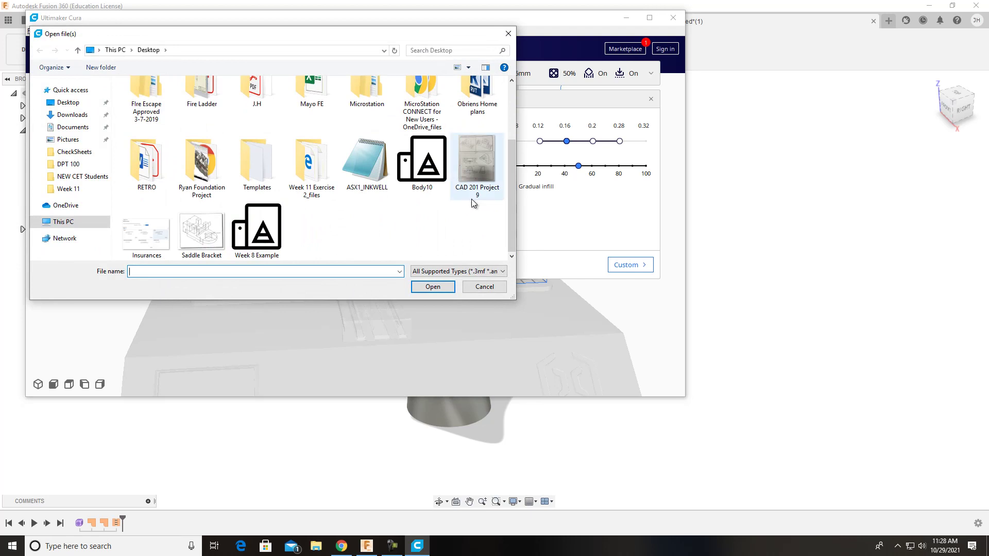
pyautogui.click(256, 229)
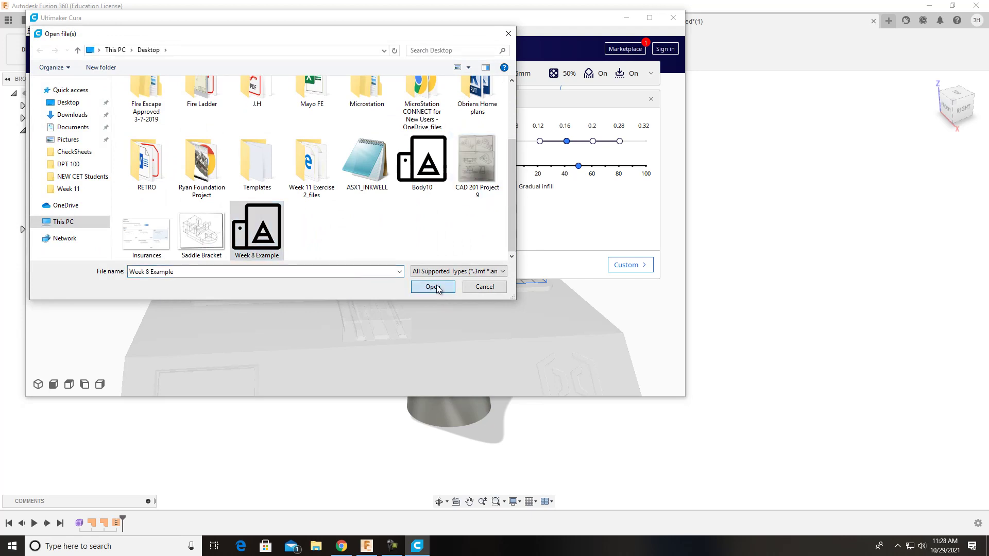
pyautogui.click(435, 286)
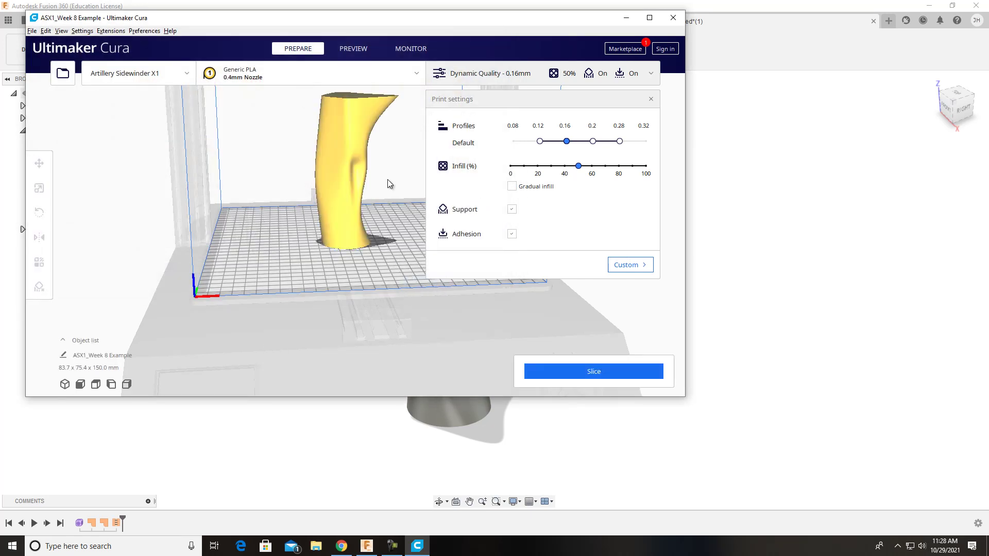
pyautogui.scroll(2, 383, 146)
pyautogui.scroll(-2, 383, 148)
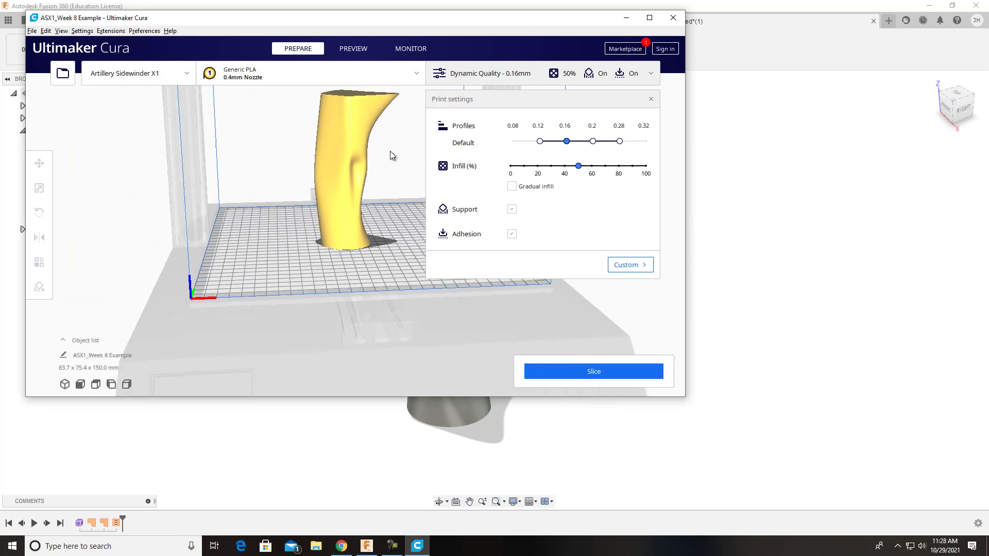
pyautogui.click(649, 18)
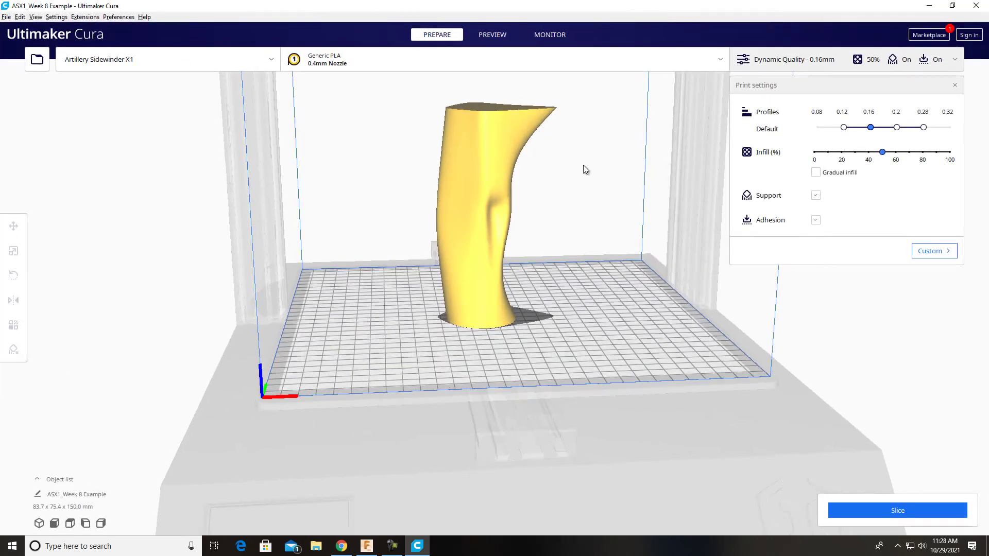
pyautogui.scroll(1, 557, 142)
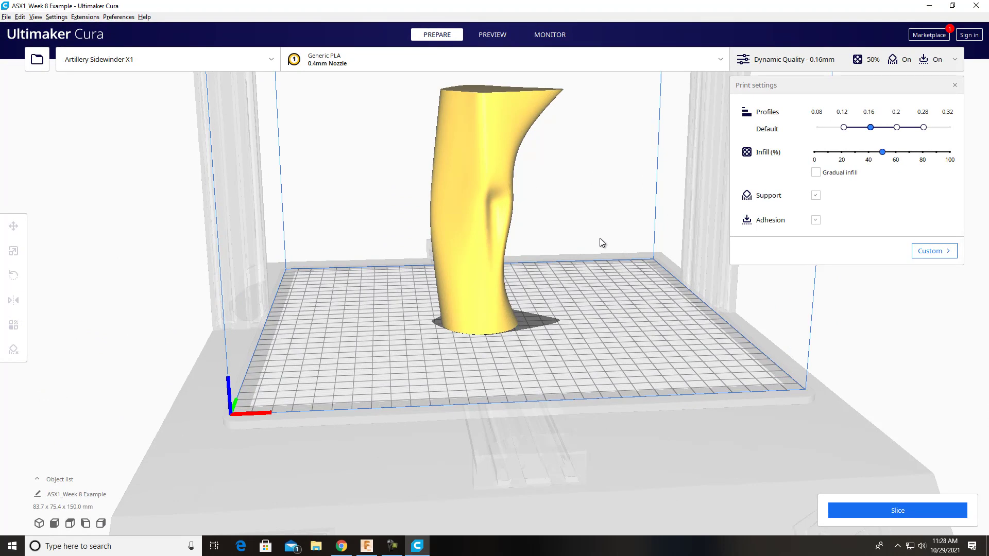
pyautogui.scroll(-3, 600, 238)
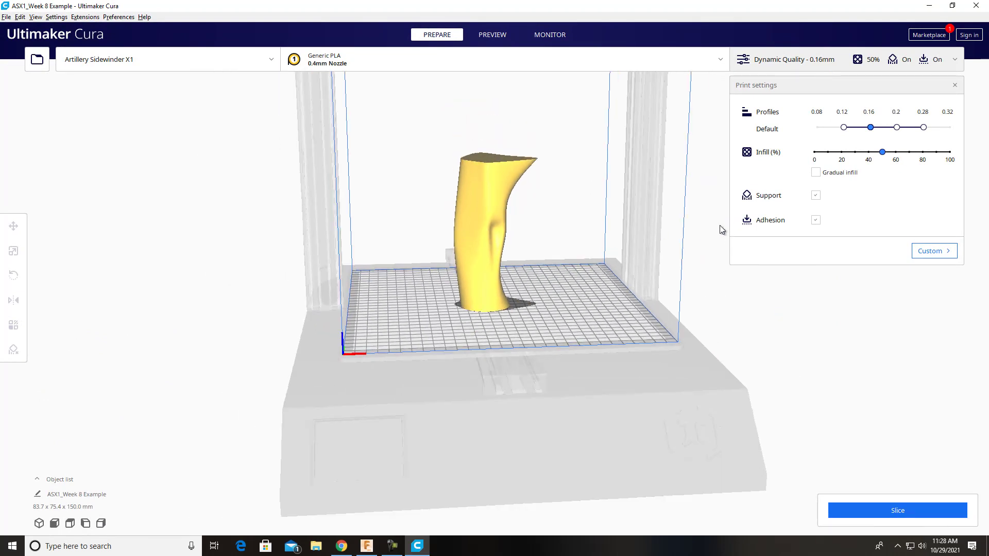
# Set the infill density to 20% and the infill pattern to Gyroid in the custom print settings
pyautogui.click(842, 154)
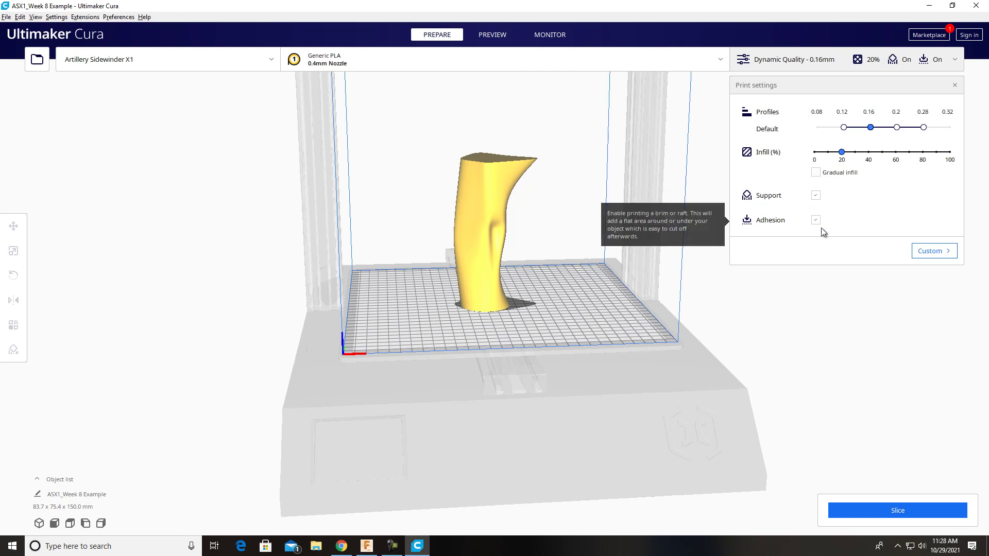
pyautogui.click(933, 251)
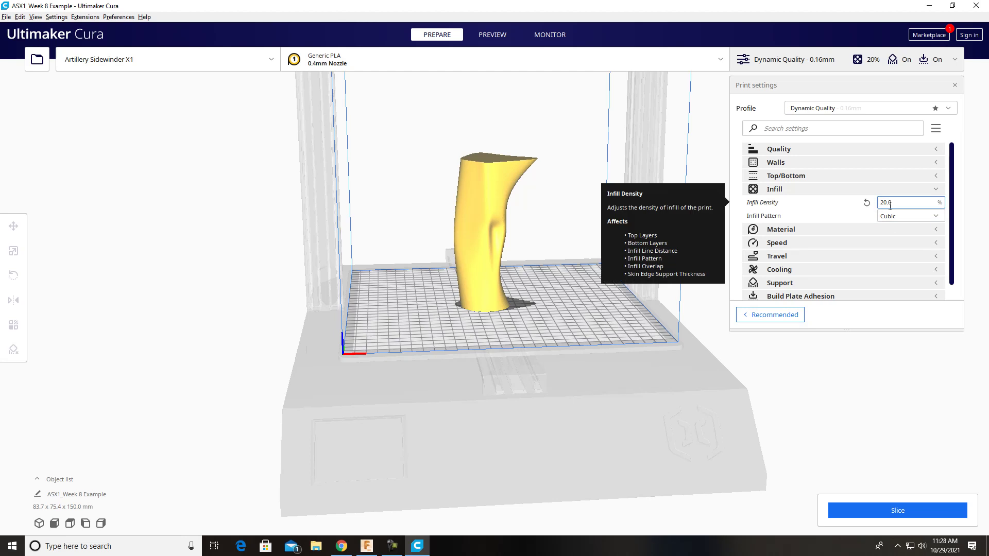
pyautogui.click(910, 216)
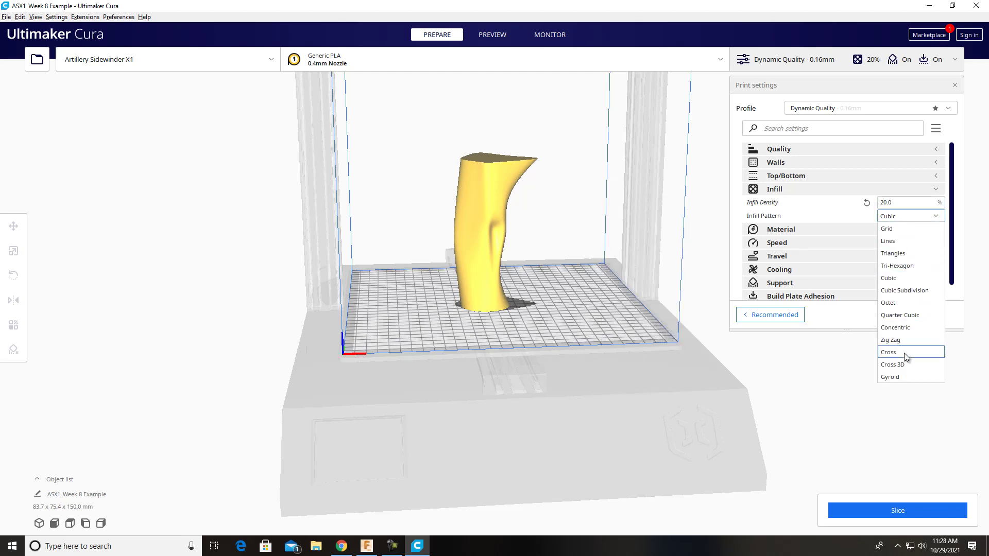
pyautogui.click(902, 375)
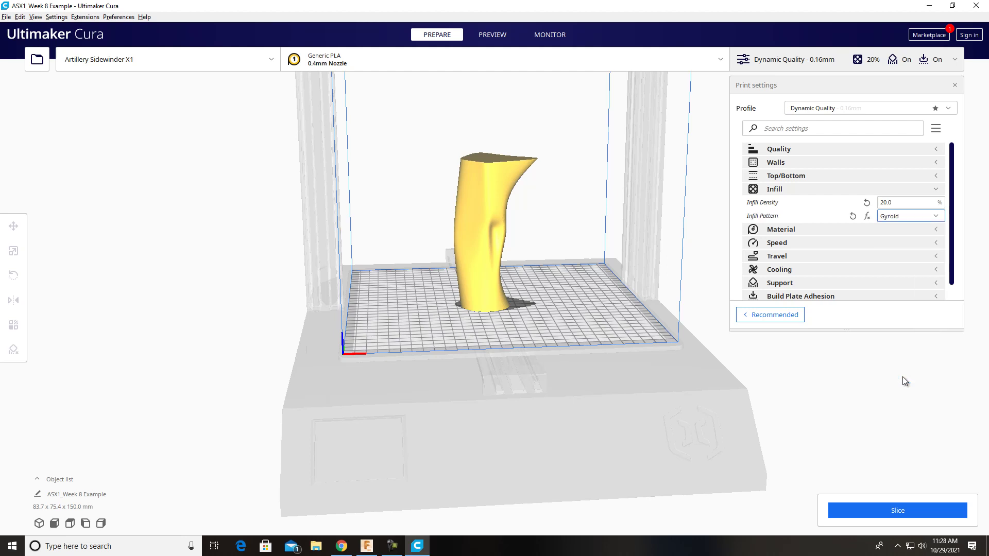
# Slice the model and preview it cut down to layer 409 in a close 3D view to inspect the gyroid infill
pyautogui.click(902, 512)
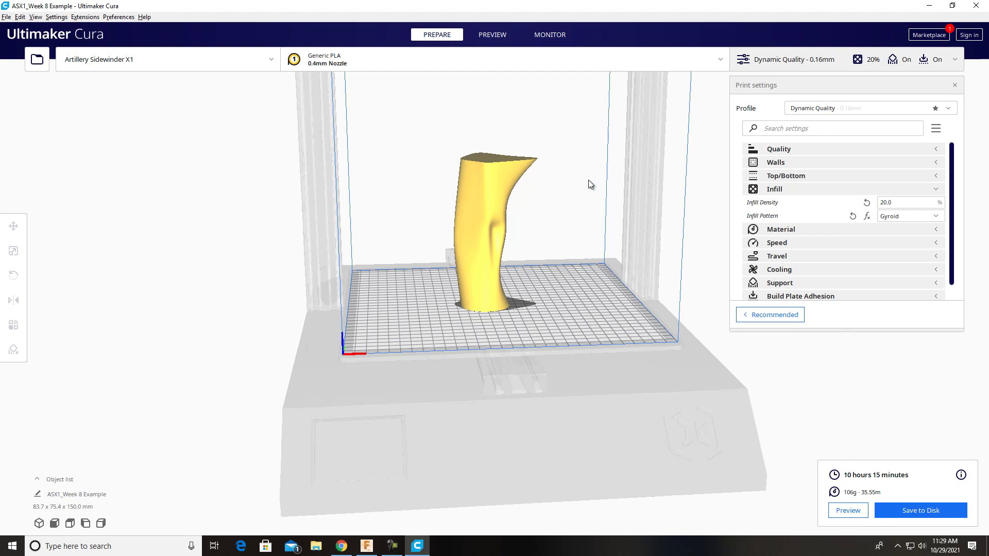
pyautogui.moveTo(578, 176); pyautogui.dragTo(527, 286, button='middle')
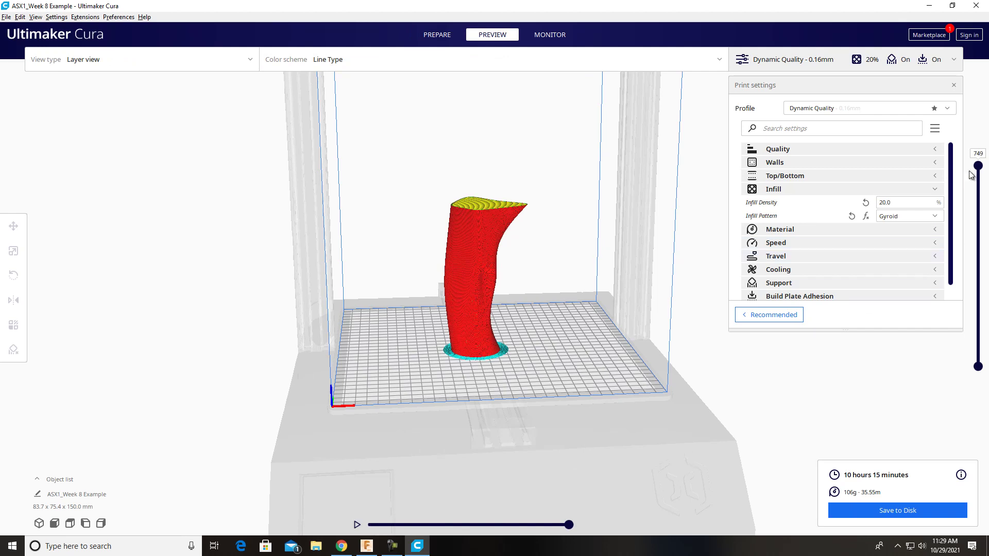
pyautogui.moveTo(980, 172); pyautogui.dragTo(988, 262)
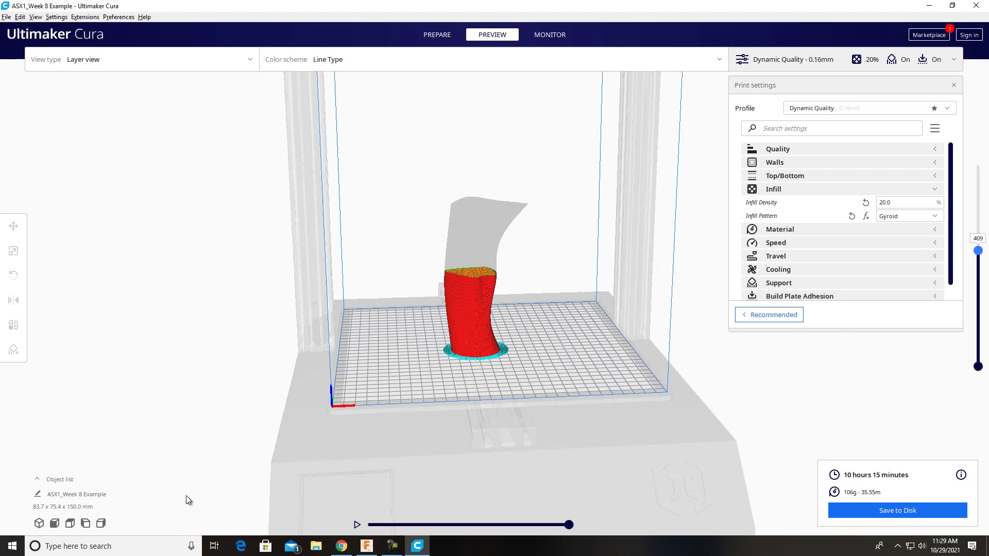
pyautogui.click(39, 523)
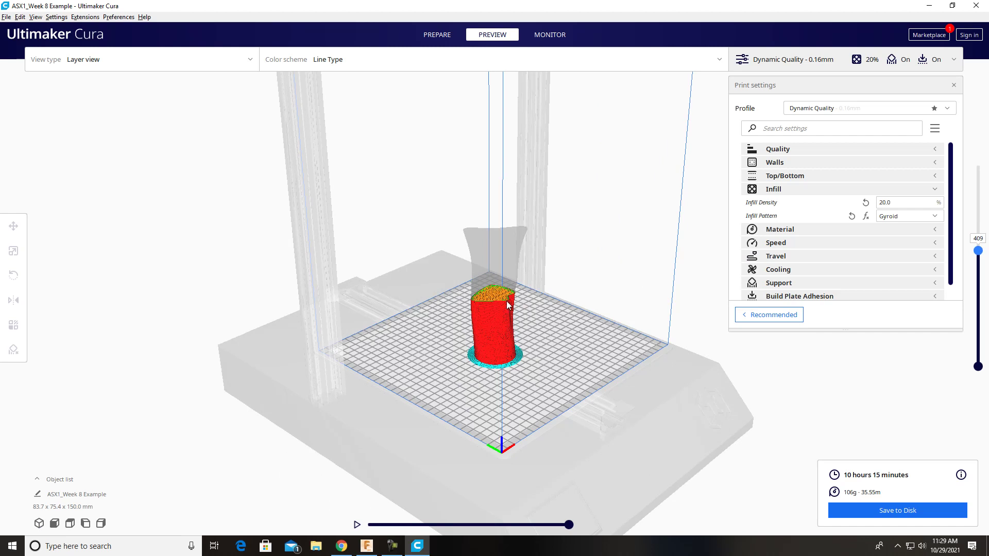
pyautogui.scroll(10, 511, 311)
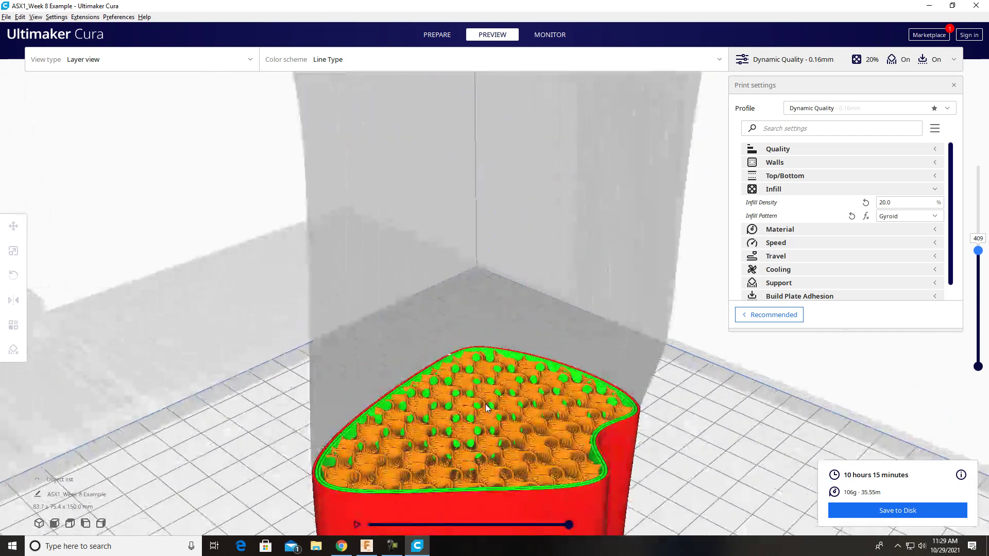
# Change the infill pattern to Triangles and slice the model again
pyautogui.click(905, 217)
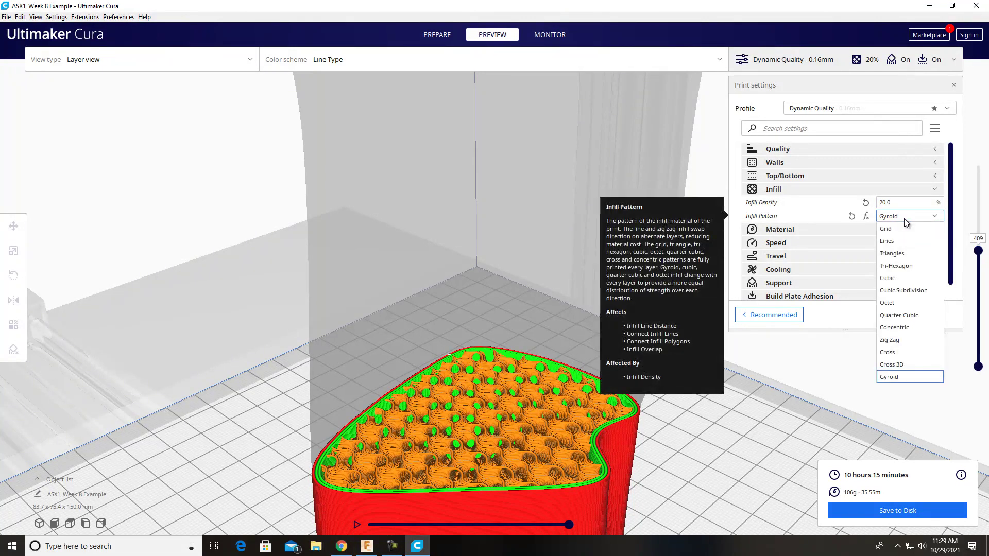
pyautogui.click(904, 254)
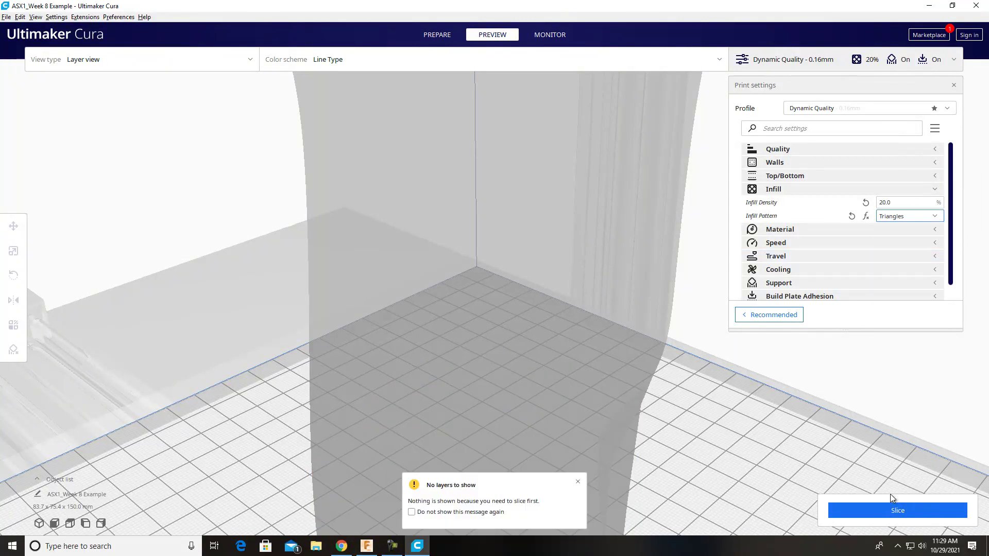
pyautogui.click(897, 510)
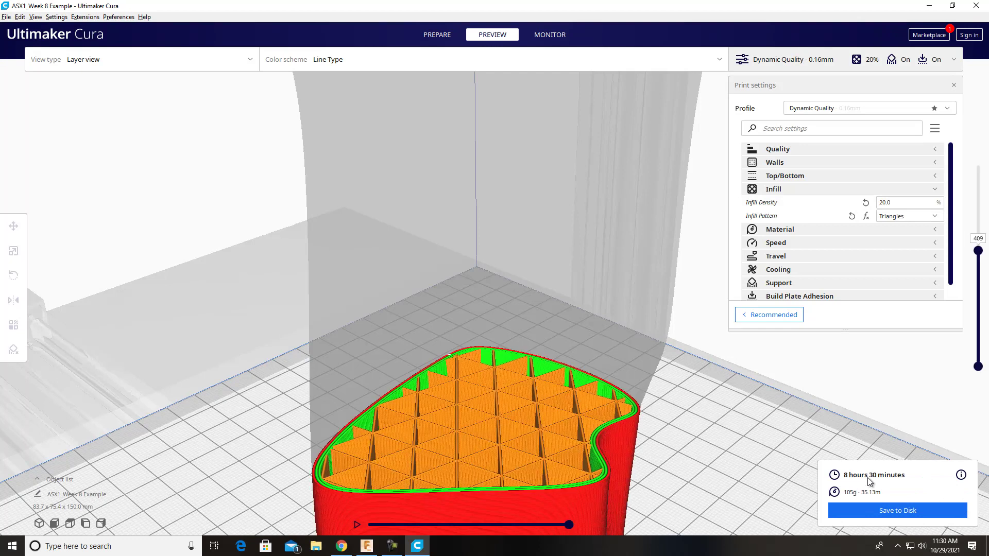
# Raise the layer preview to layer 436, with the whole model and its triangular infill in view
pyautogui.scroll(-1, 752, 430)
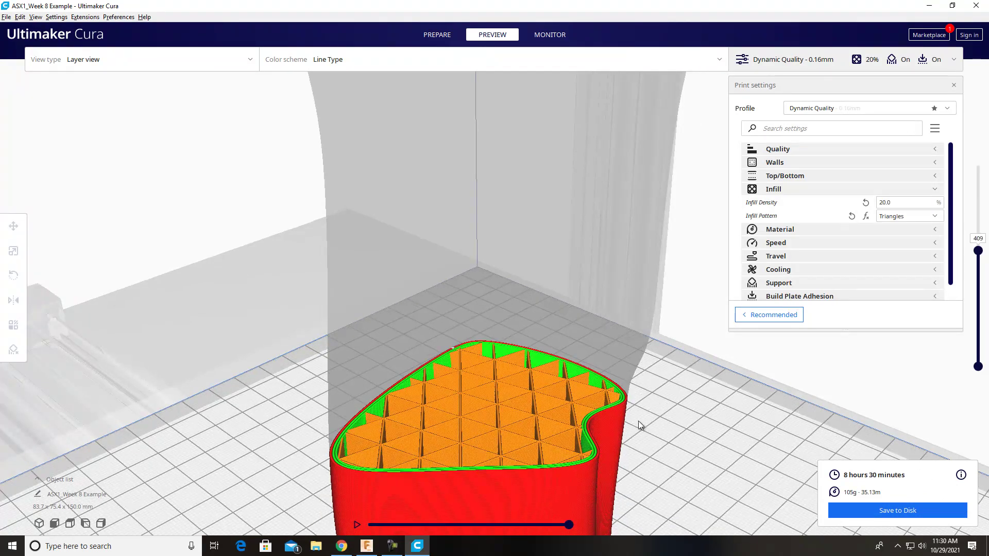
pyautogui.scroll(-6, 626, 404)
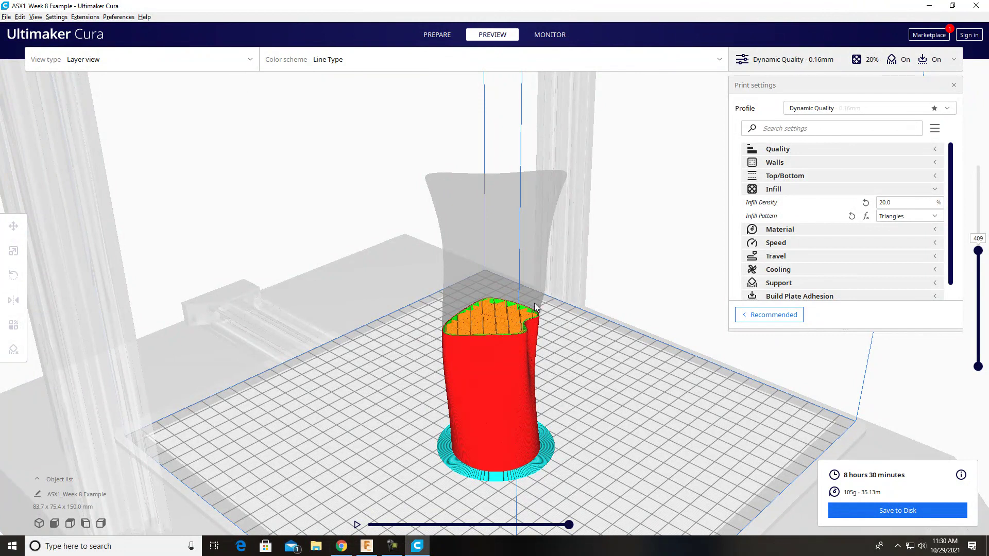
pyautogui.scroll(-4, 533, 303)
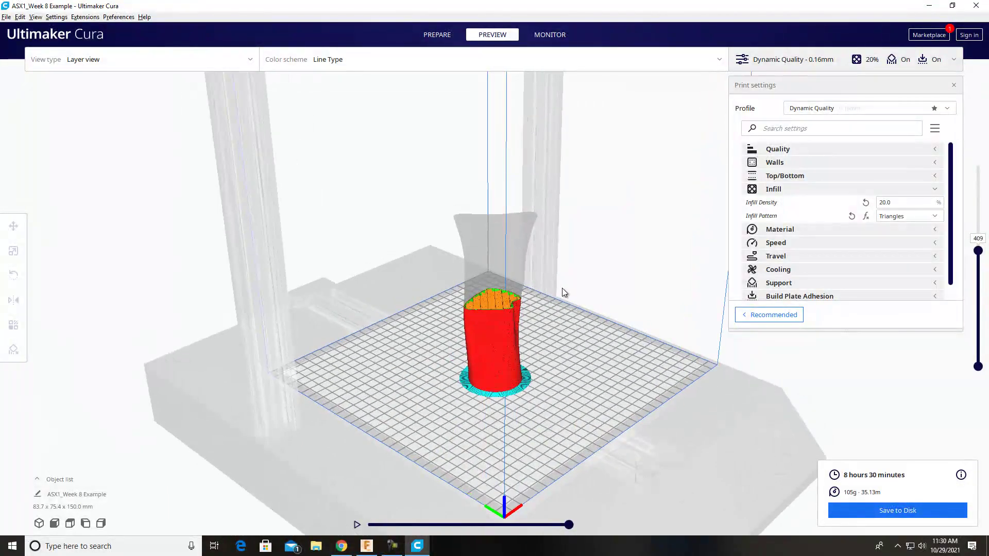
pyautogui.scroll(2, 562, 290)
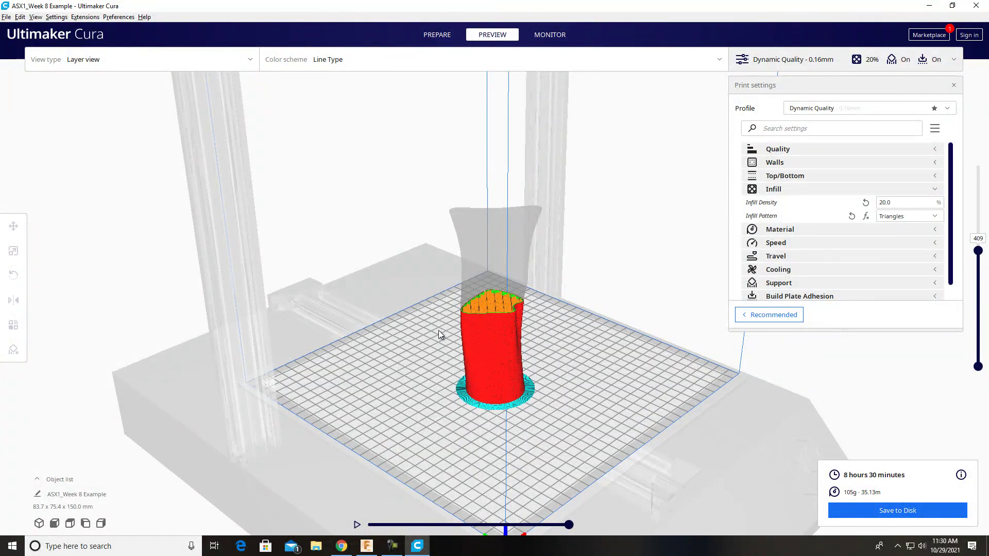
pyautogui.scroll(5, 496, 313)
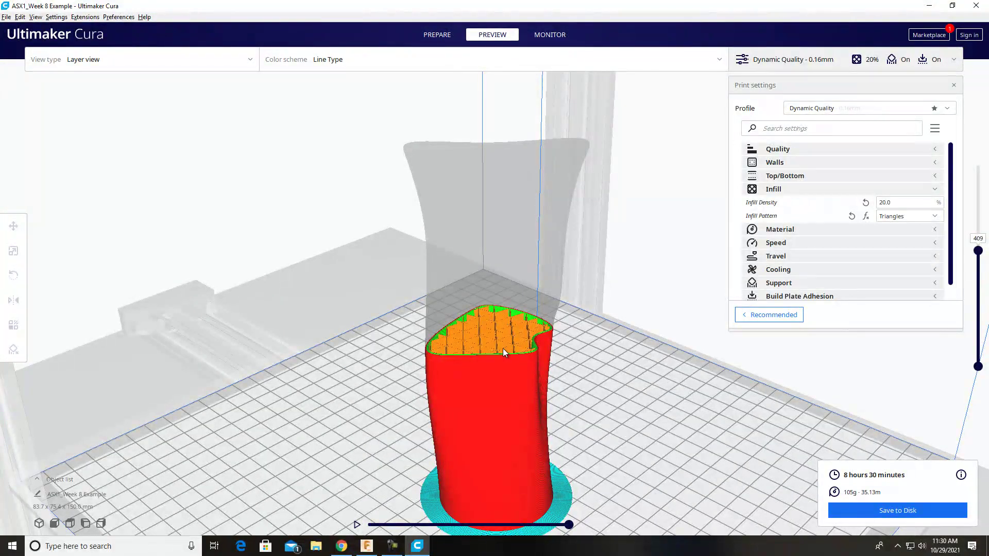
pyautogui.moveTo(977, 251)
pyautogui.mouseDown()
pyautogui.moveTo(979, 153)
pyautogui.moveTo(988, 241)
pyautogui.mouseUp()
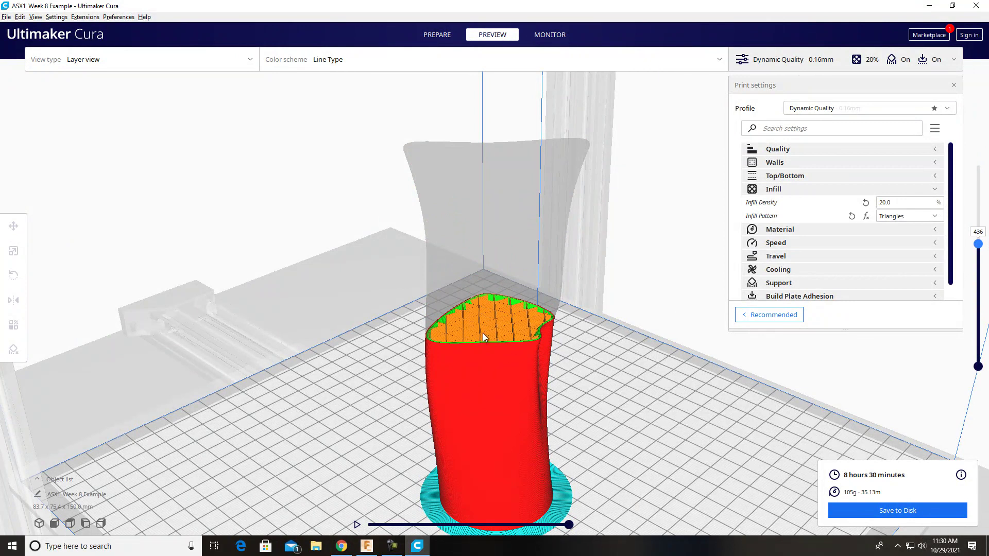
pyautogui.scroll(-3, 356, 260)
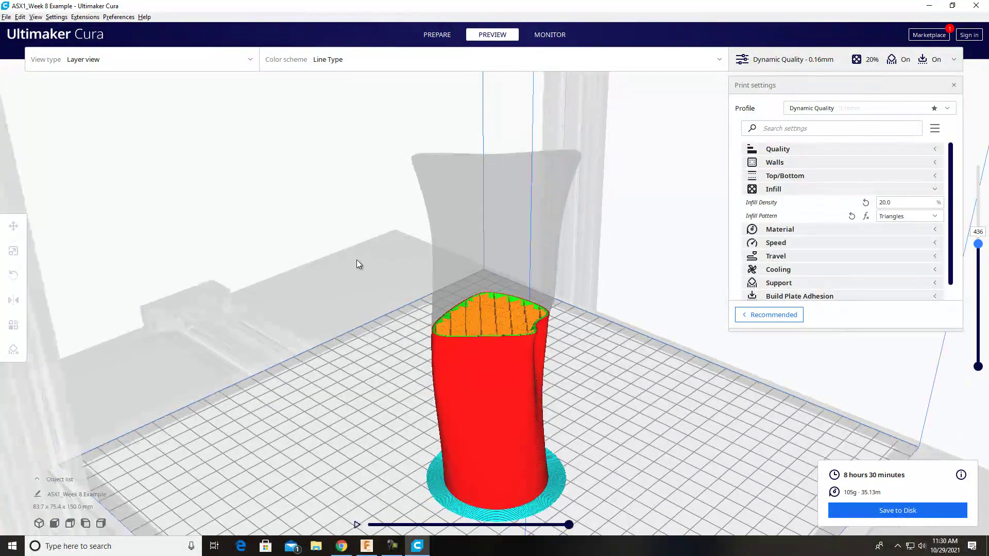
# Launch the Snipping Tool and capture the sliced model together with the print settings and the print time estimate
pyautogui.click(109, 547)
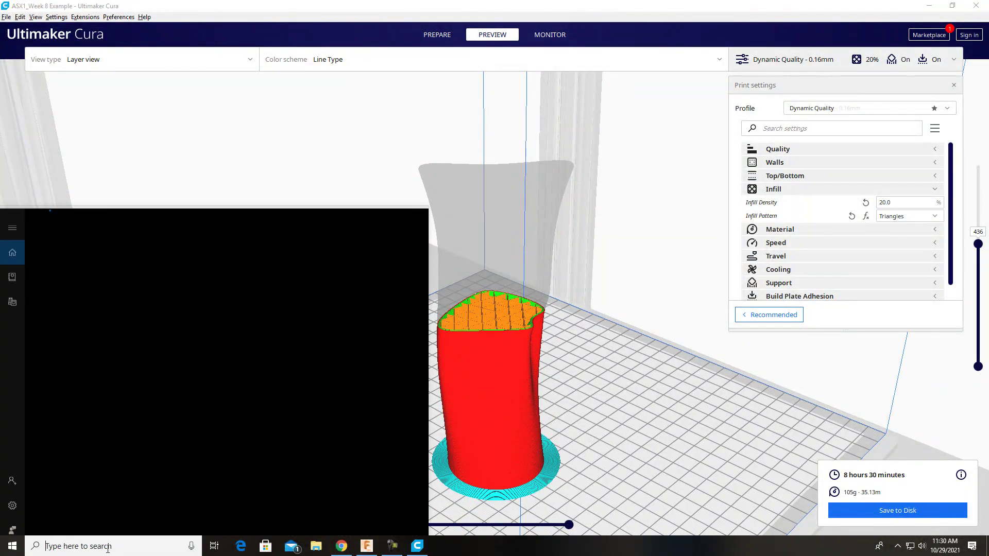
pyautogui.write('snipping tool')
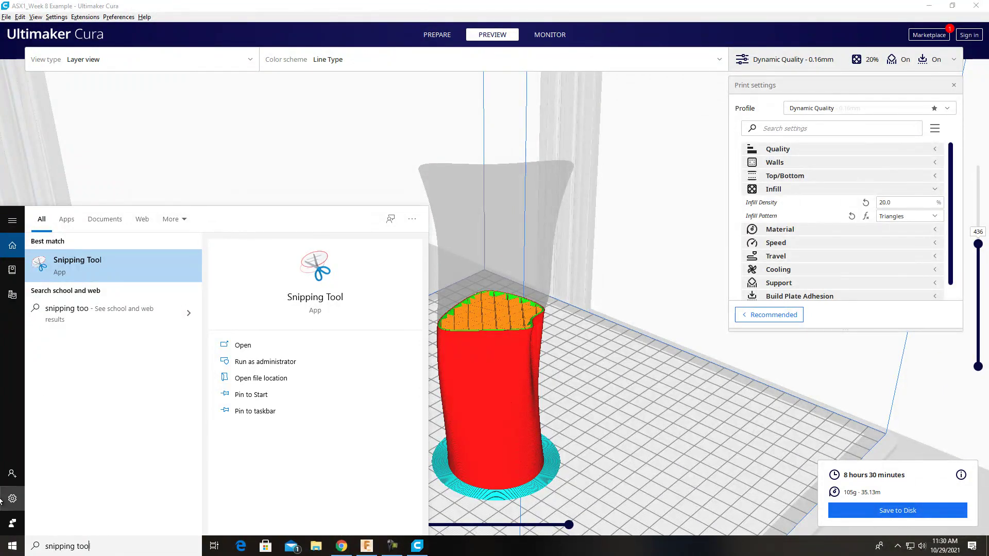
pyautogui.click(103, 267)
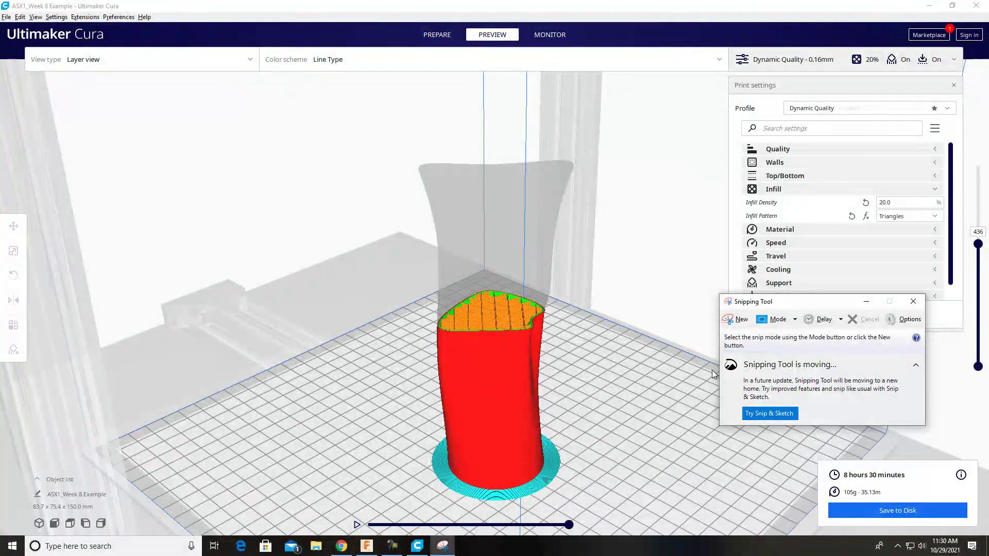
pyautogui.click(736, 319)
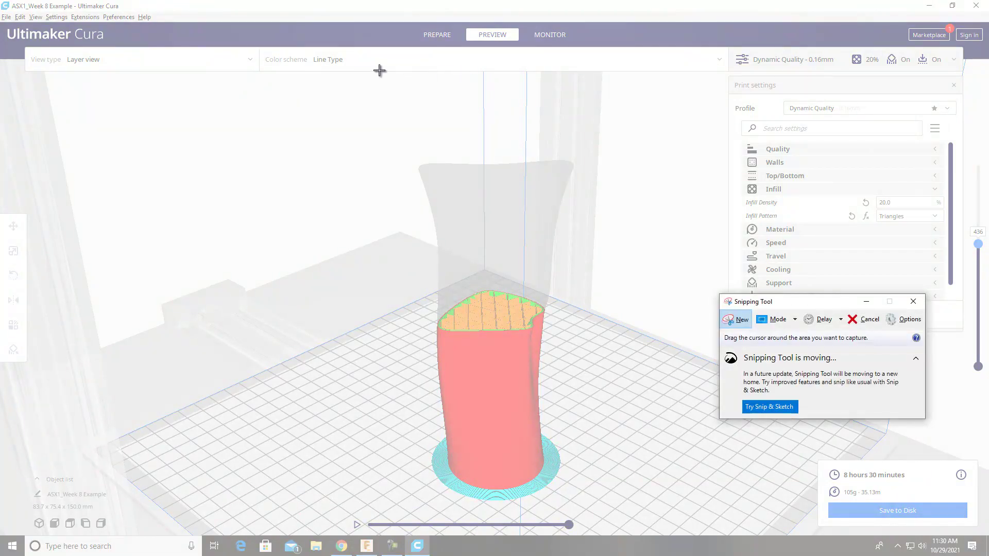
pyautogui.moveTo(364, 75); pyautogui.dragTo(972, 524)
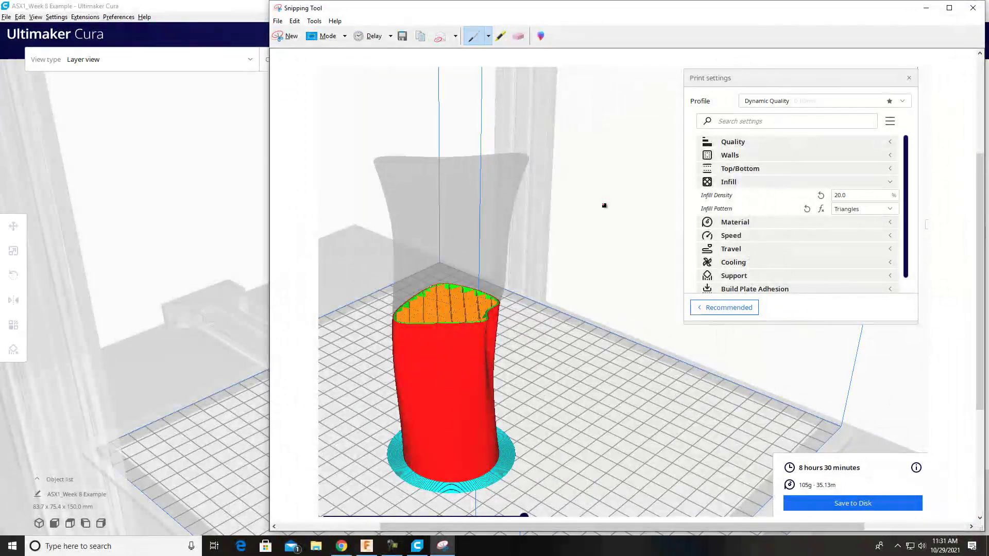
# Start saving the captured snip as an image file
pyautogui.click(276, 23)
pyautogui.click(296, 49)
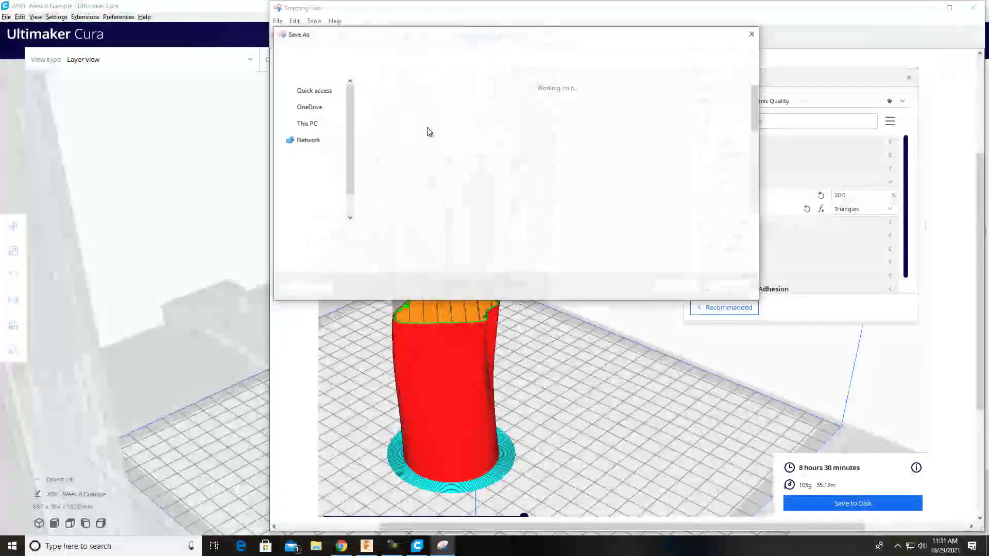